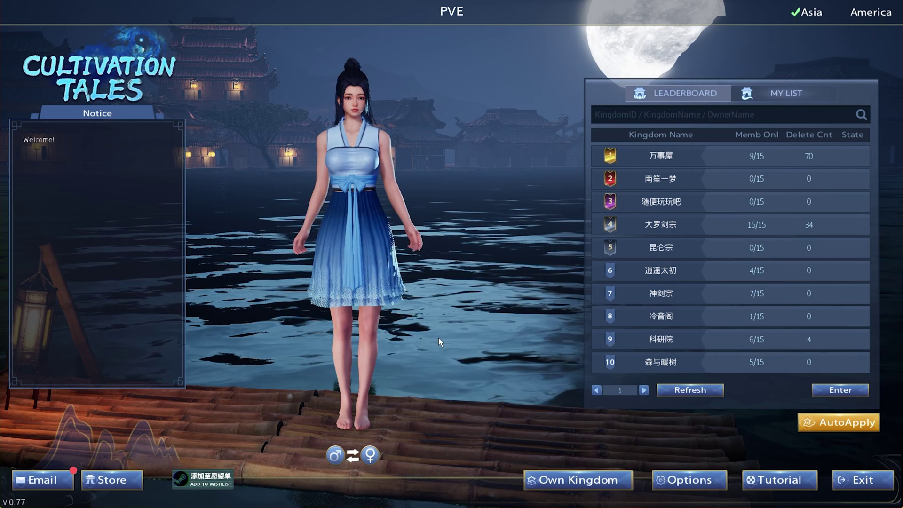
- Open the game's video options and try Scalability at Low before setting it back to Medium
left_click(686, 480)
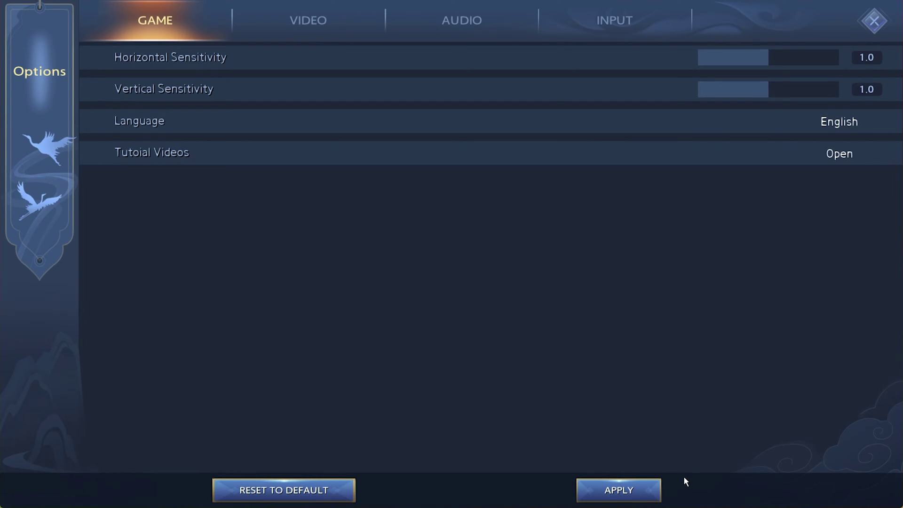
left_click(344, 20)
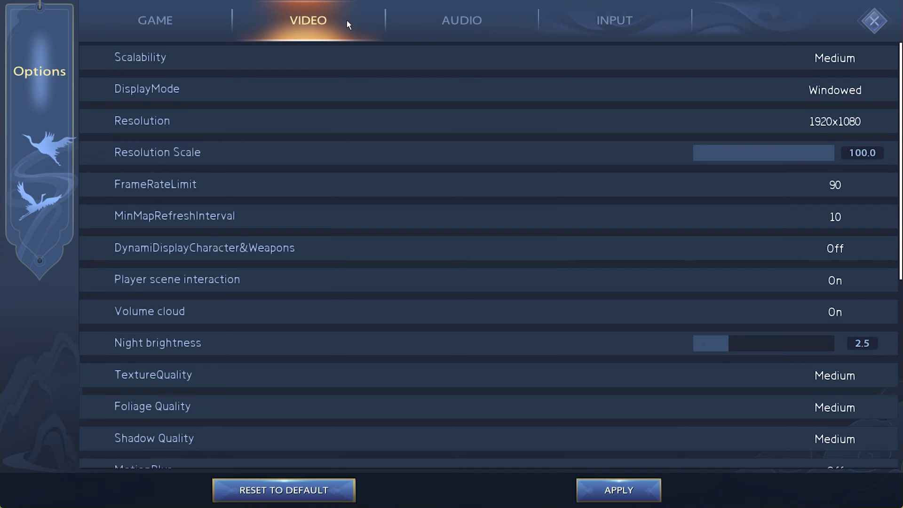
mouse_move(760, 76)
left_click(790, 57)
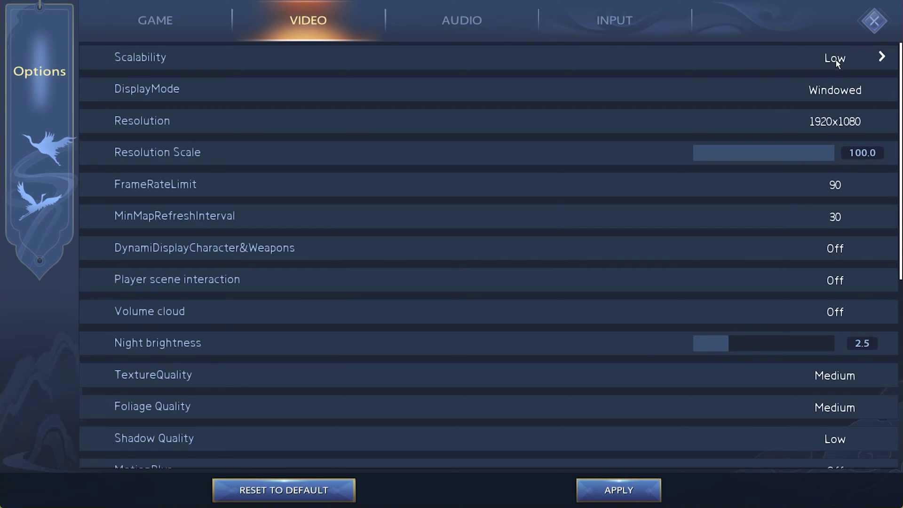
left_click(879, 57)
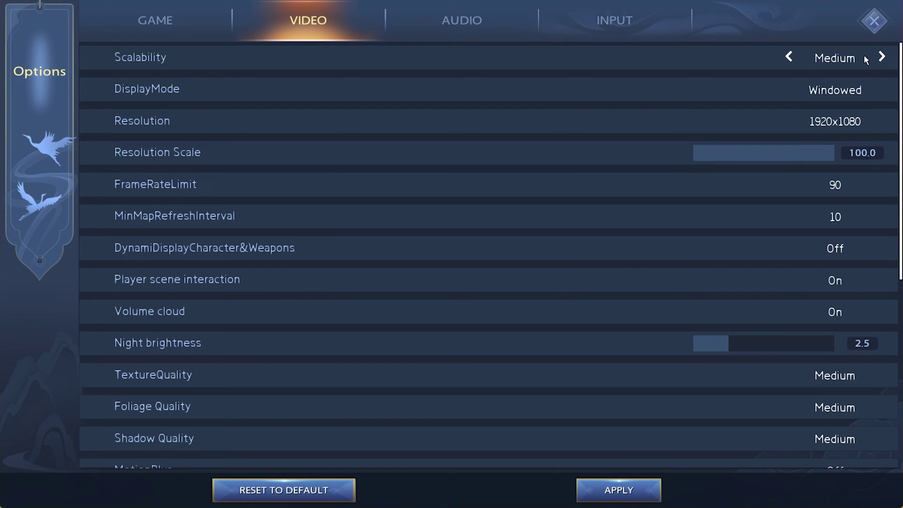
- Cycle through the display mode and resolution choices, ending on Windowed and 1920x1080
left_click(803, 94)
left_click(881, 89)
left_click(882, 121)
left_click(882, 121)
left_click(791, 121)
left_click(790, 121)
- Try a Resolution Scale of 92 and restore it to 100
left_click(853, 152)
type("92")
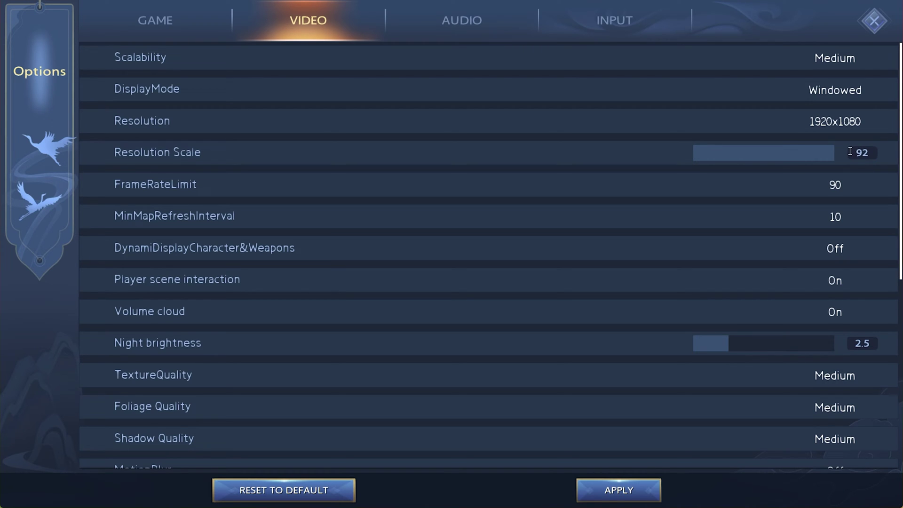
key("Return")
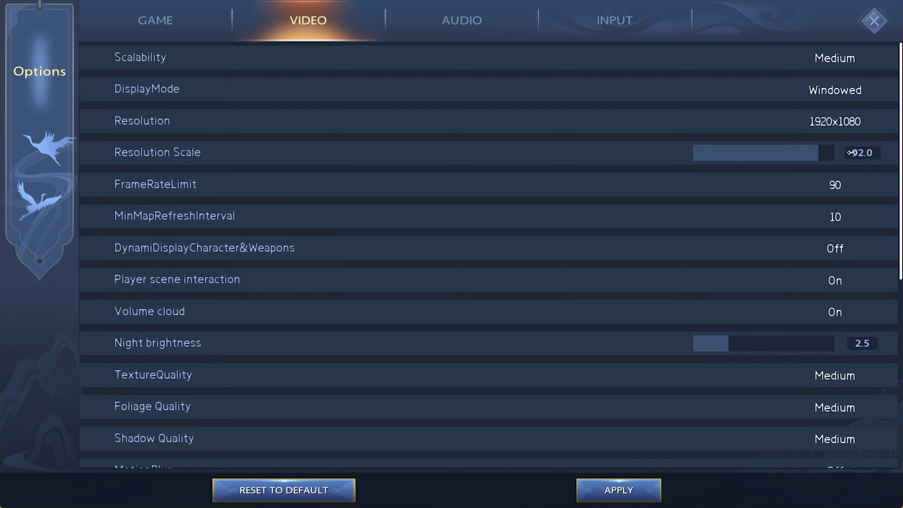
left_click(856, 154)
type("100")
key("Return")
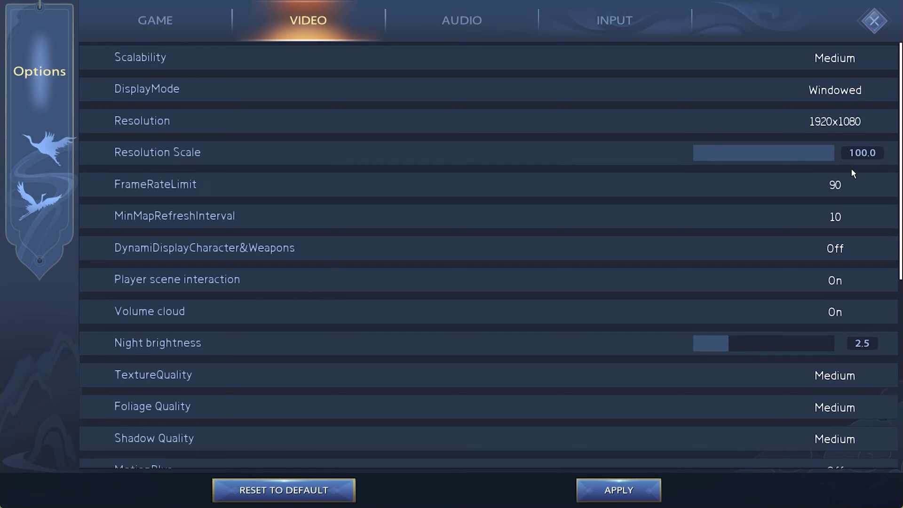
- Toggle the dynamic display of character and weapons on and back to Off
mouse_move(838, 190)
mouse_move(831, 258)
left_click(879, 249)
left_click(800, 252)
- Set both TextureQuality and Shadow Quality to Low in the video options
mouse_move(831, 278)
scroll(900, 270, "down", 5)
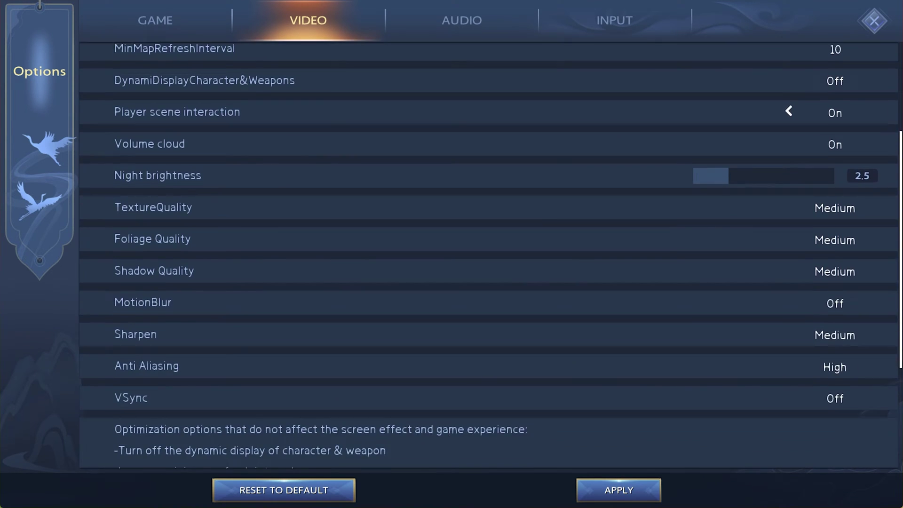
scroll(804, 130, "down", 1)
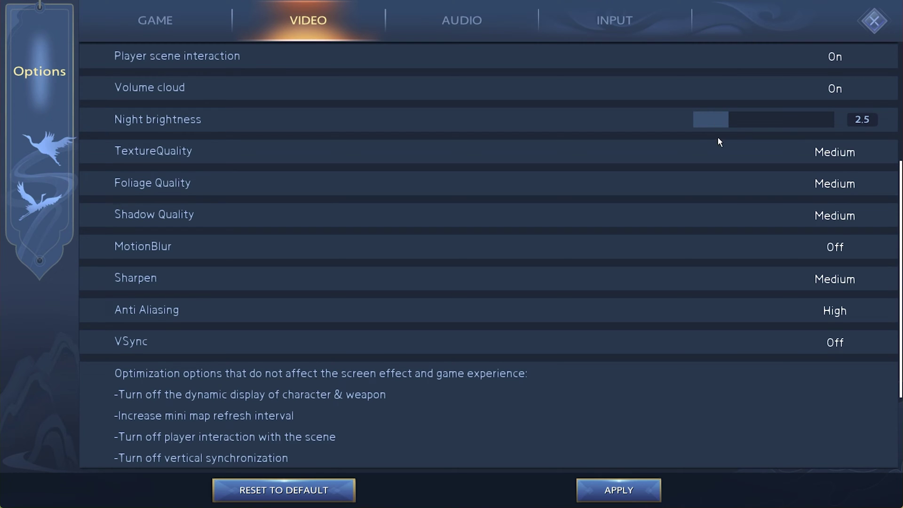
left_click(790, 151)
left_click(789, 215)
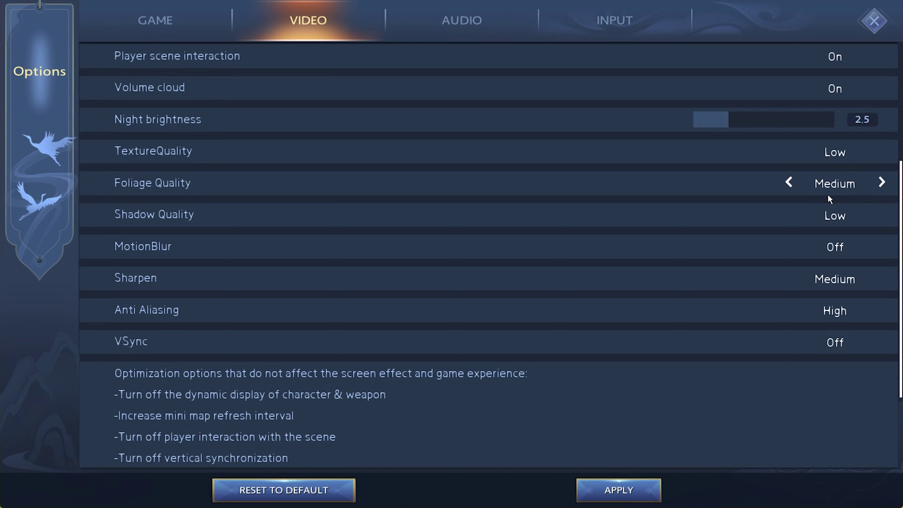
- Set Sharpen and Anti Aliasing to Low, and apply the video settings and leave the options
mouse_move(819, 245)
left_click(790, 278)
left_click(792, 311)
left_click(792, 311)
mouse_move(805, 340)
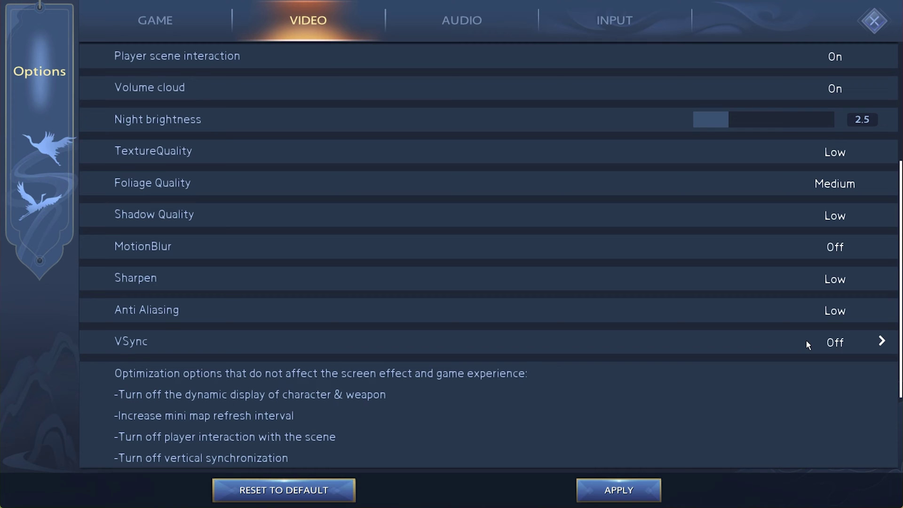
left_click(614, 482)
left_click(865, 21)
- Switch to Task Manager and go to the details entry of the TalesOfWild process
key("super")
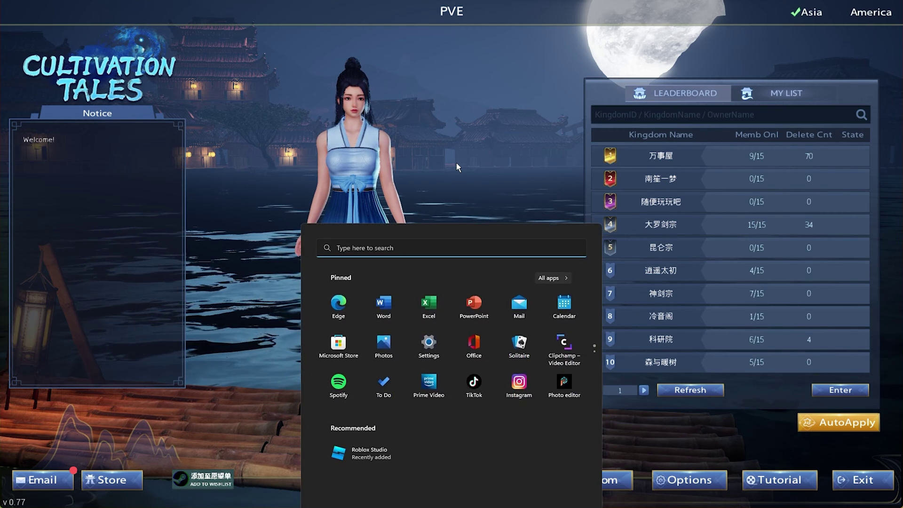
type("task")
key("Return")
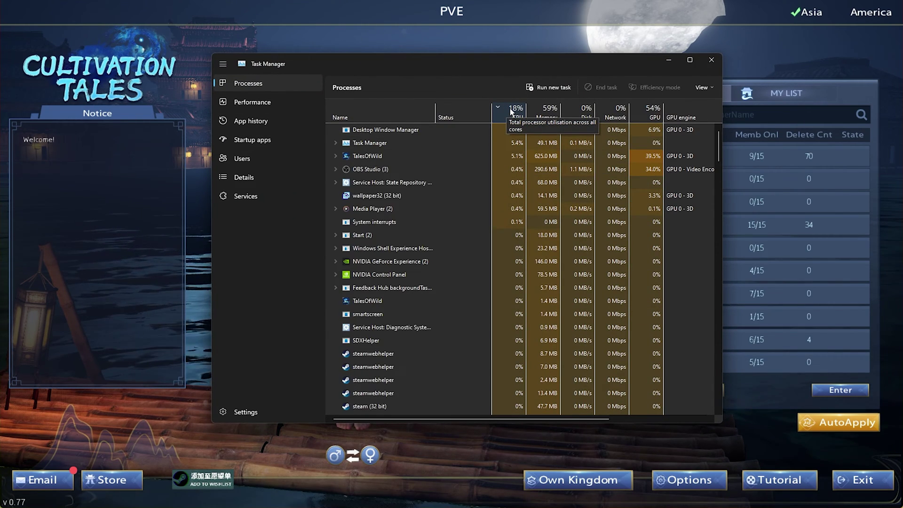
left_click(335, 130)
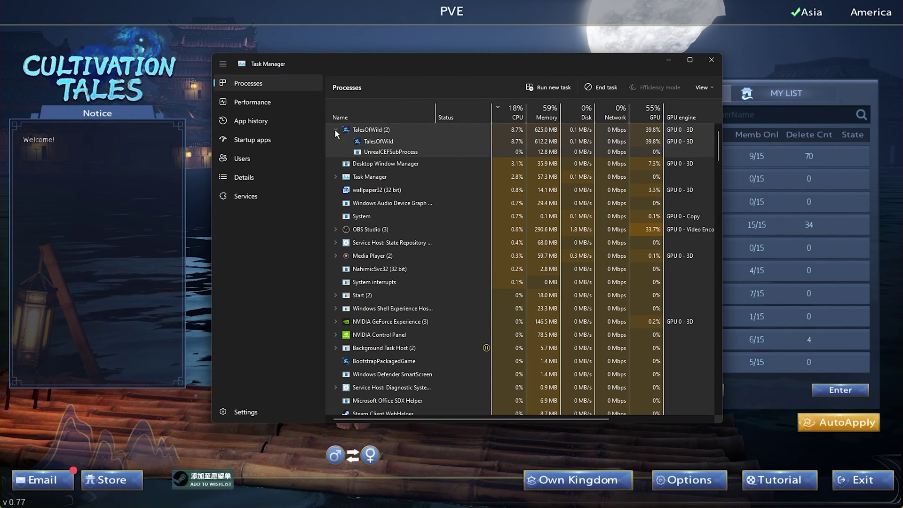
right_click(420, 142)
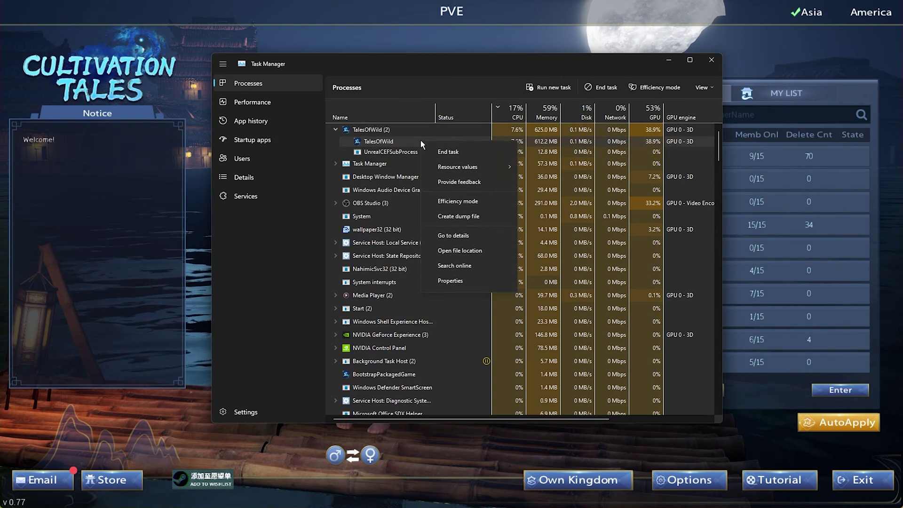
left_click(455, 236)
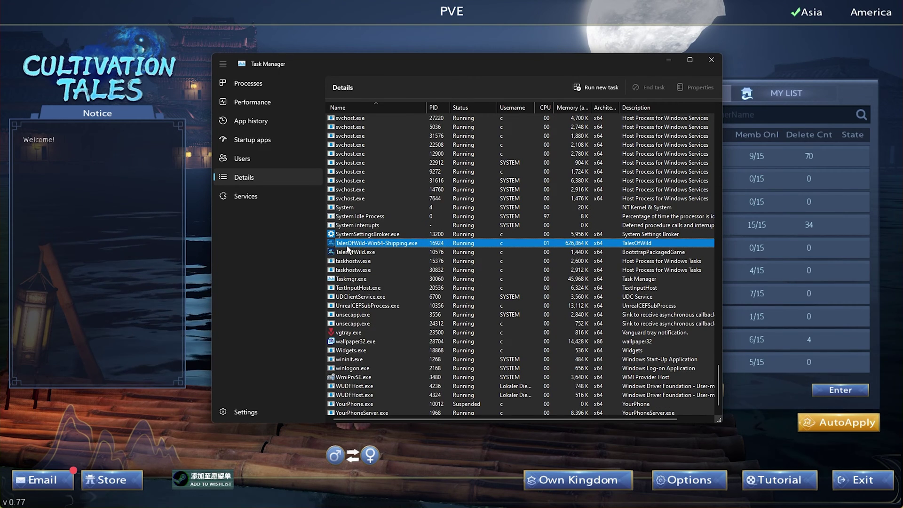
- Set the priority of TalesOfWild-Win64-Shipping.exe to High and check the assigned priority
right_click(420, 242)
mouse_move(443, 311)
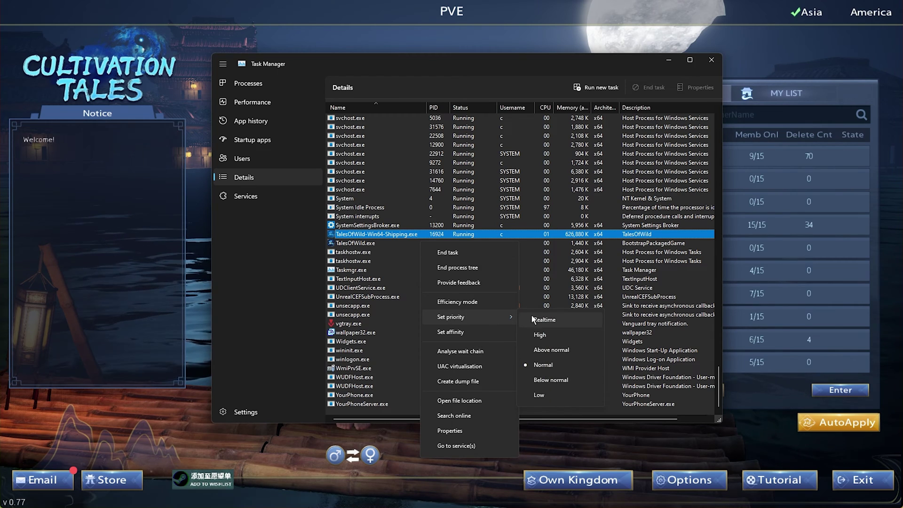
left_click(536, 334)
left_click(469, 269)
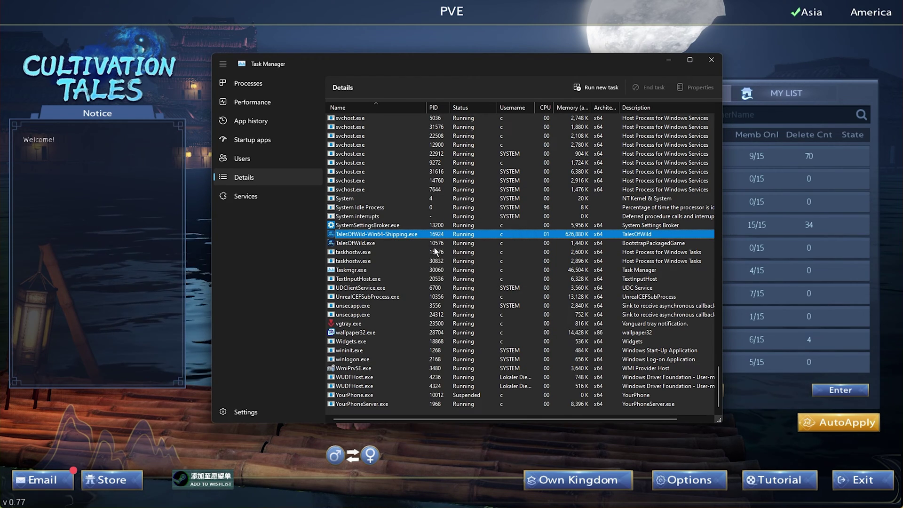
right_click(423, 233)
mouse_move(444, 309)
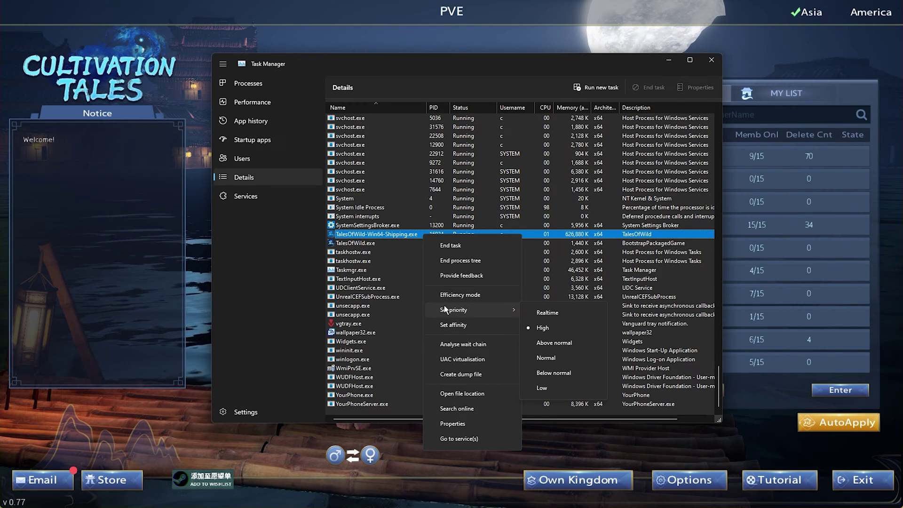
left_click(244, 75)
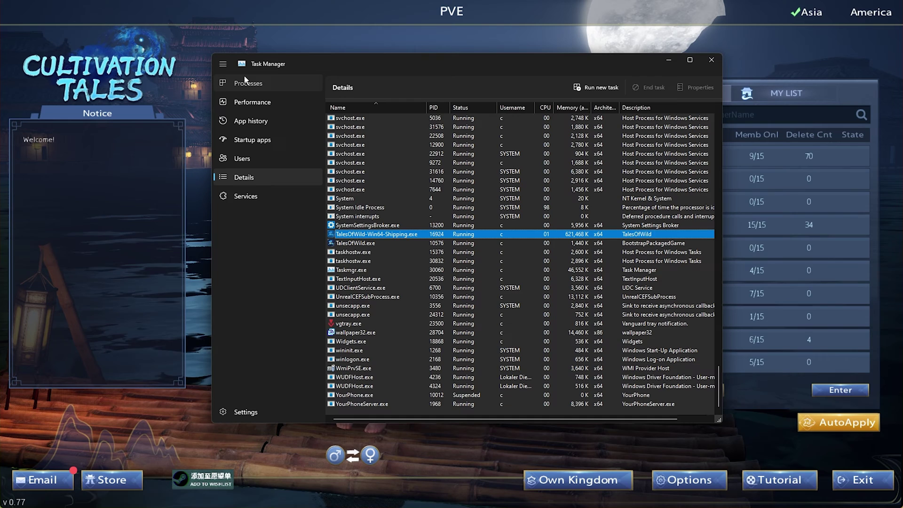
- Sort the running processes by memory use and examine background apps such as Google Chrome and OBS Studio as candidates for ending
left_click(244, 75)
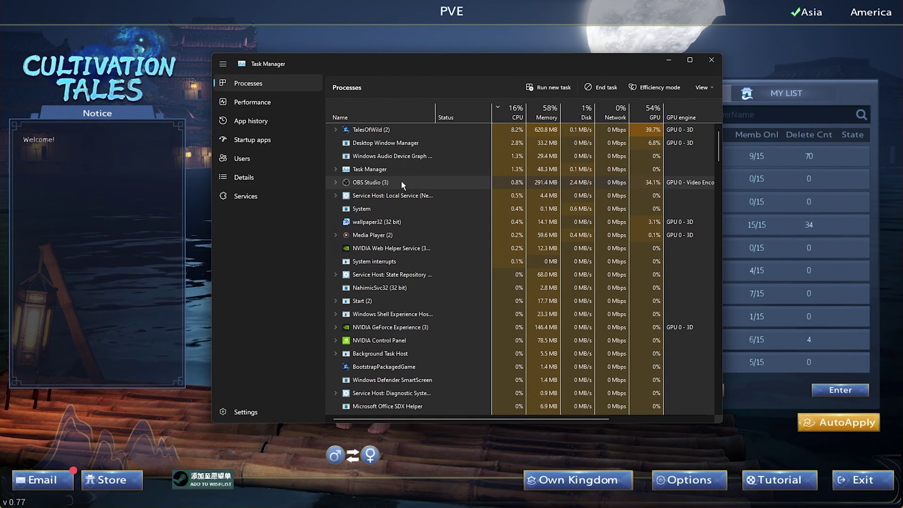
right_click(427, 184)
left_click(547, 112)
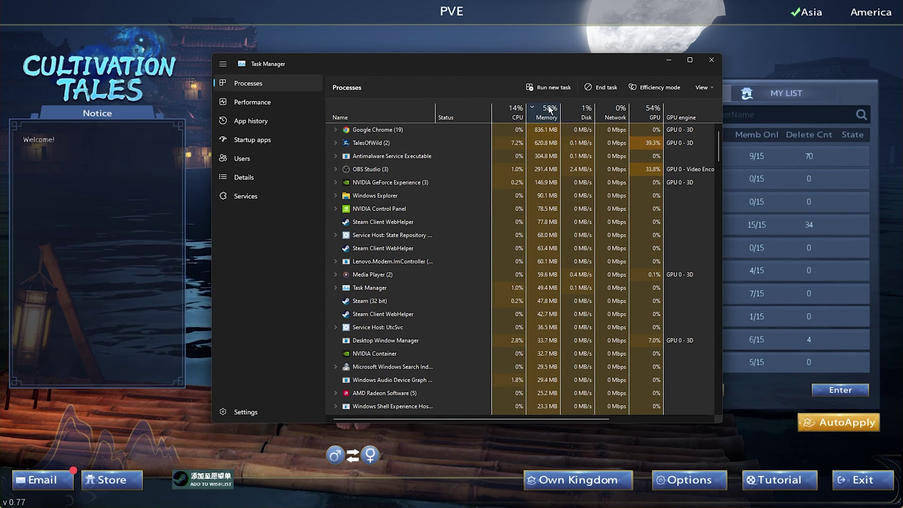
right_click(444, 126)
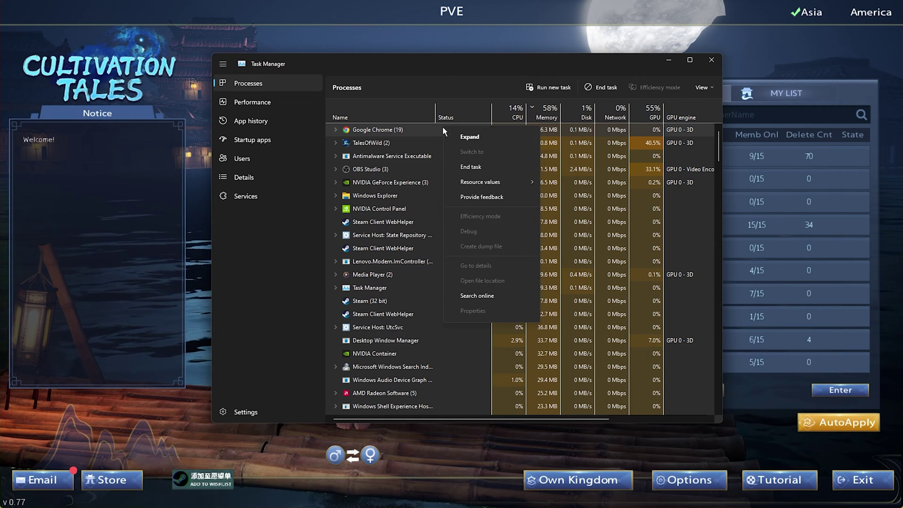
left_click(414, 168)
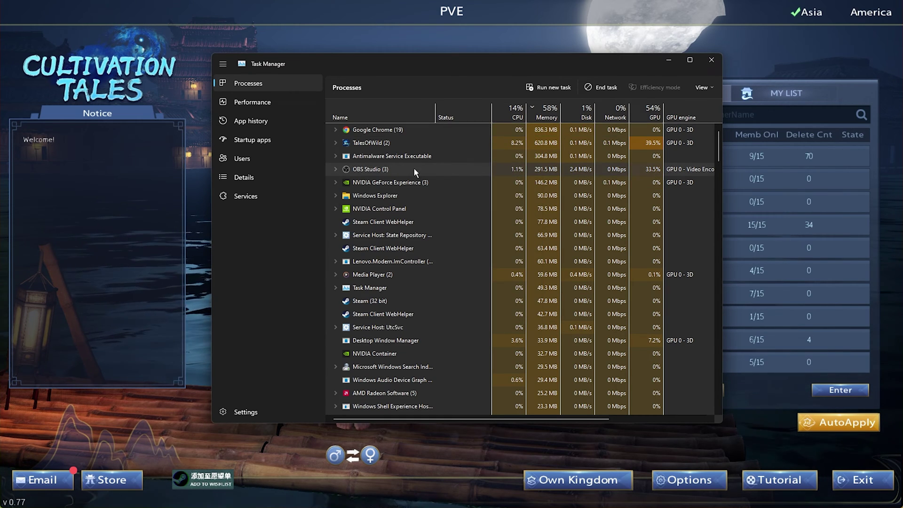
right_click(428, 168)
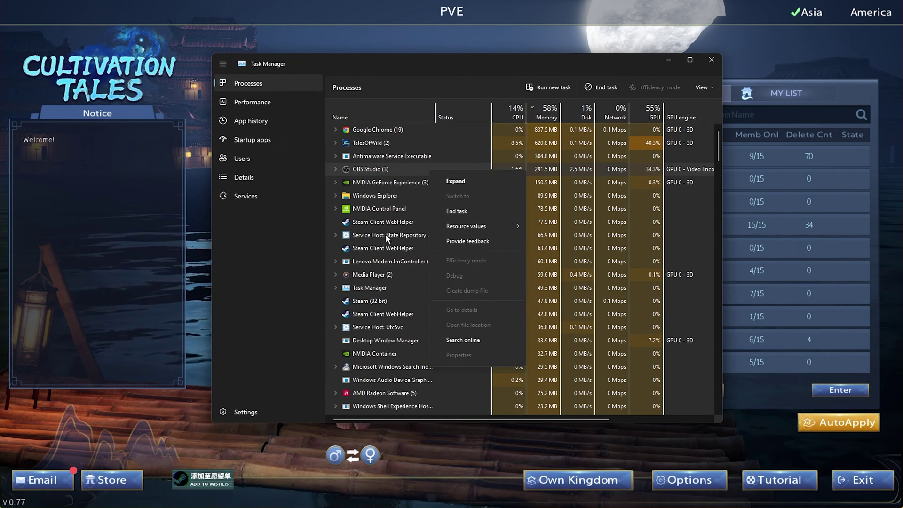
left_click(383, 249)
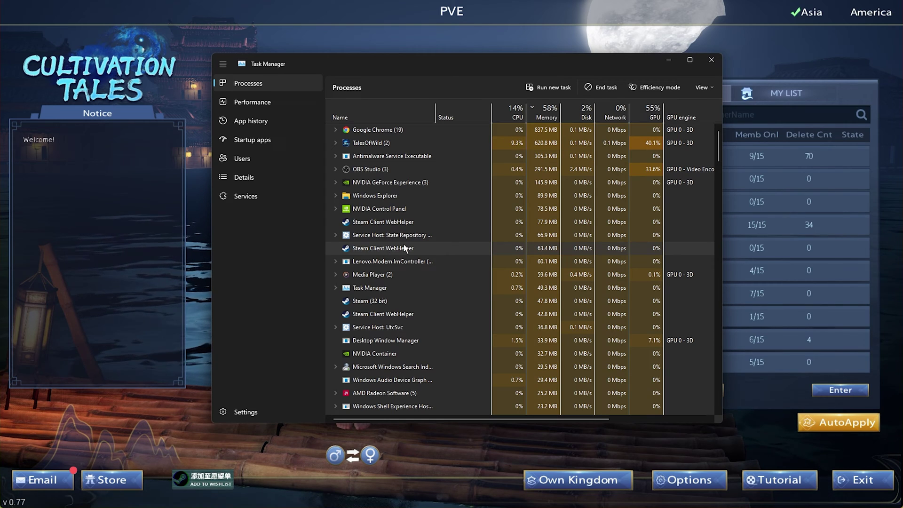
scroll(383, 249, "down", 3)
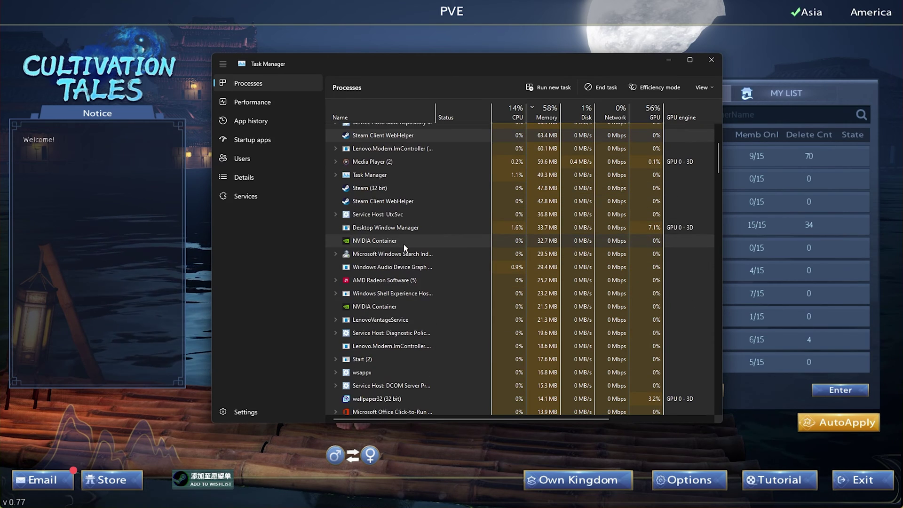
- Review the startup apps and the disable option for SecurityHealthSystray, Radeon Software and vgtray, and close Task Manager
left_click(247, 121)
left_click(248, 141)
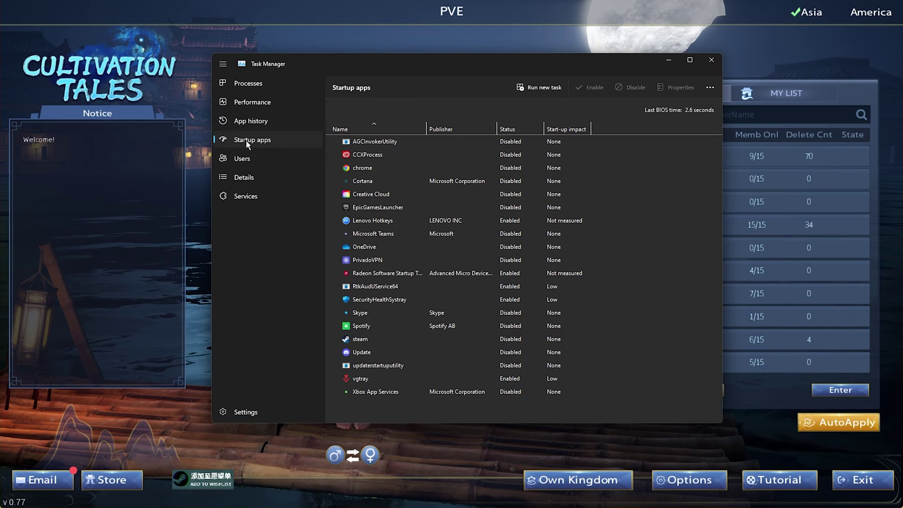
right_click(477, 300)
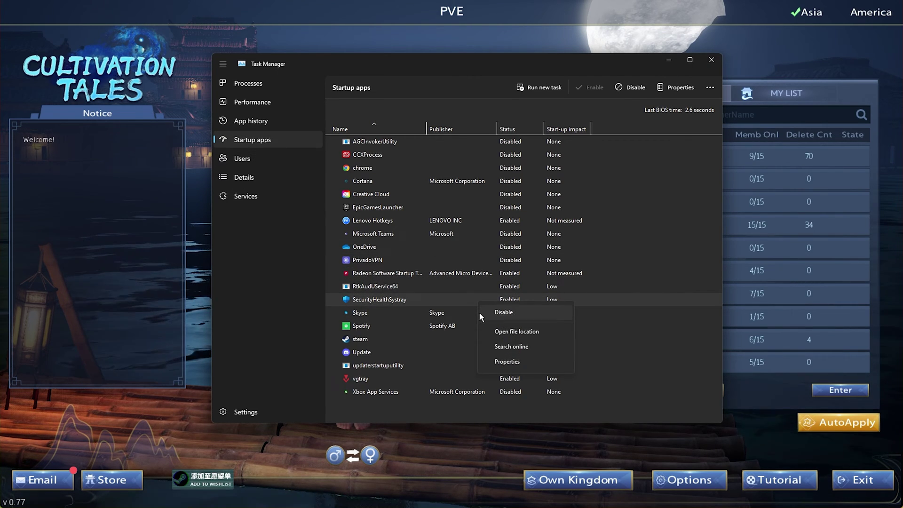
left_click(473, 277)
right_click(481, 273)
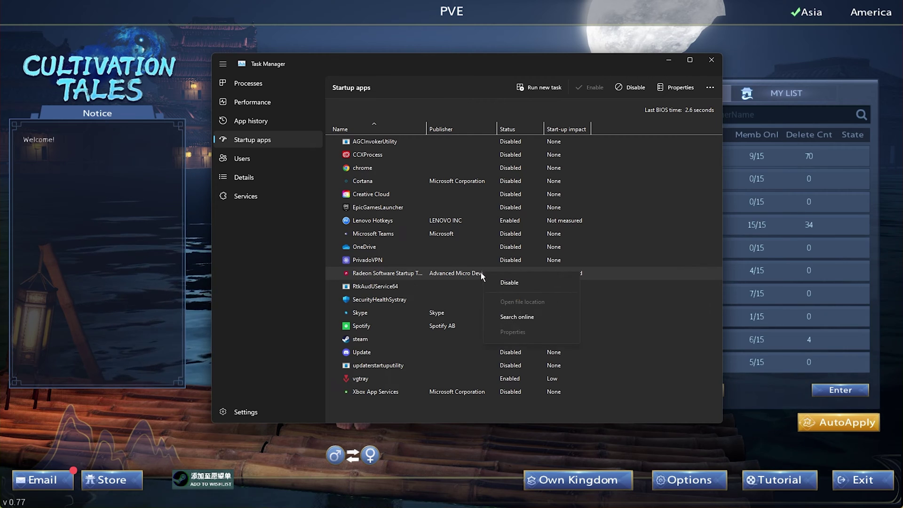
right_click(450, 377)
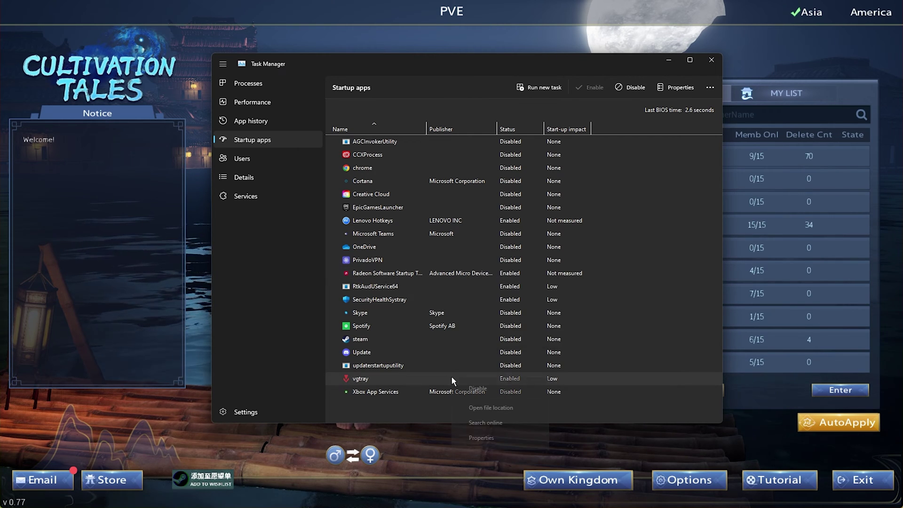
left_click(398, 406)
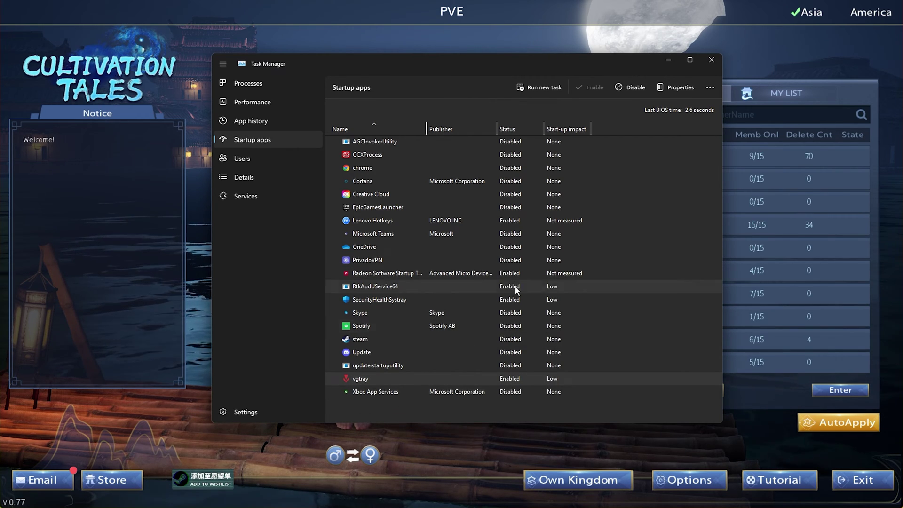
left_click(710, 52)
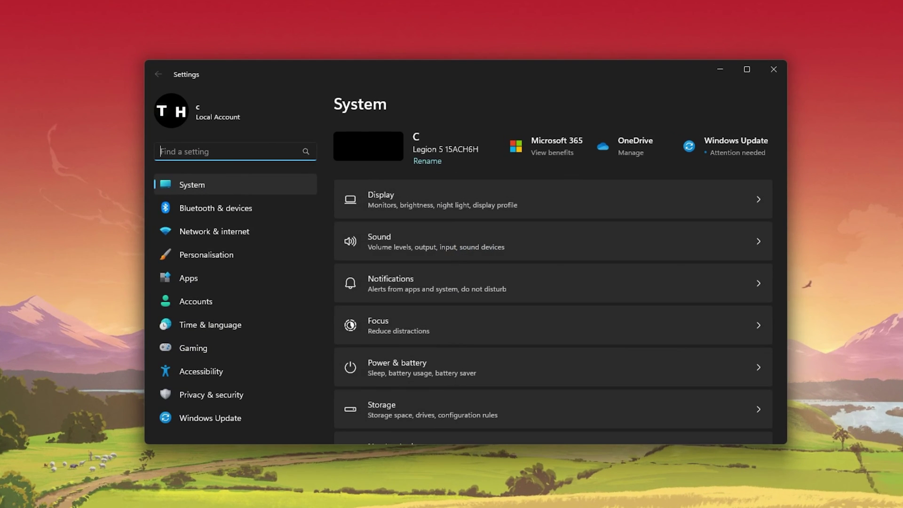
- Open the Game Mode page among the gaming settings in Windows Settings
left_click(232, 323)
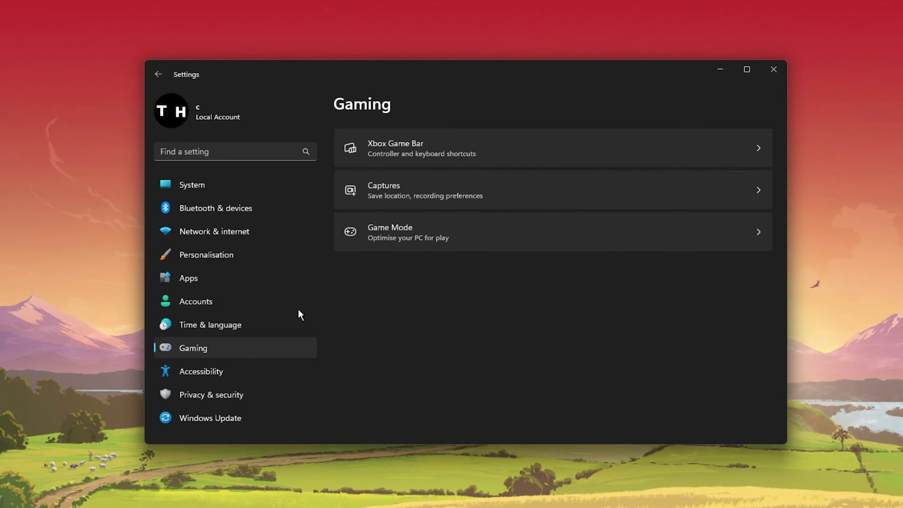
left_click(437, 244)
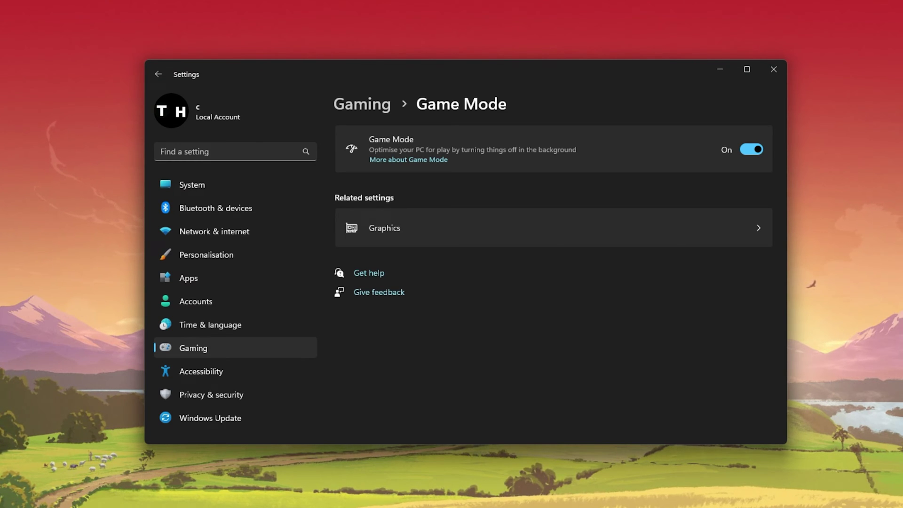
- Open the related Graphics settings and browse for a desktop app in Program Files (x86) on the Windows-SSD (C:) drive
left_click(590, 239)
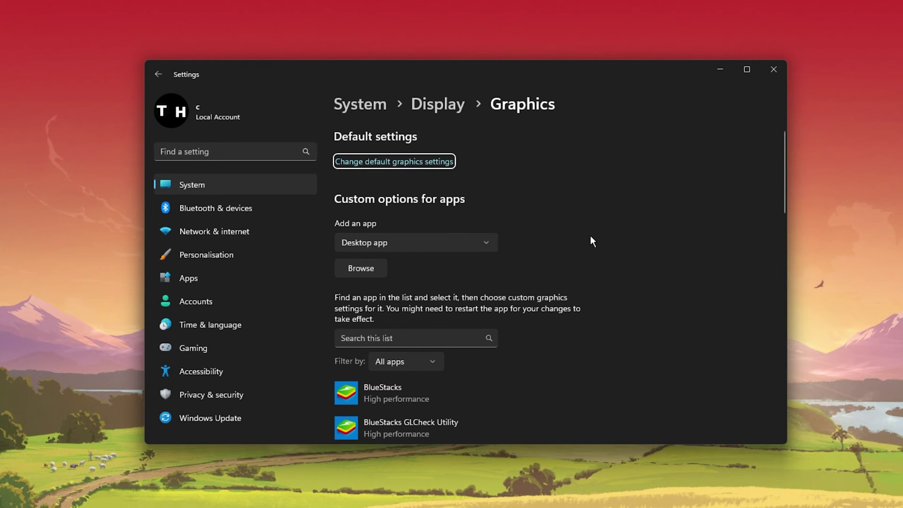
left_click(366, 270)
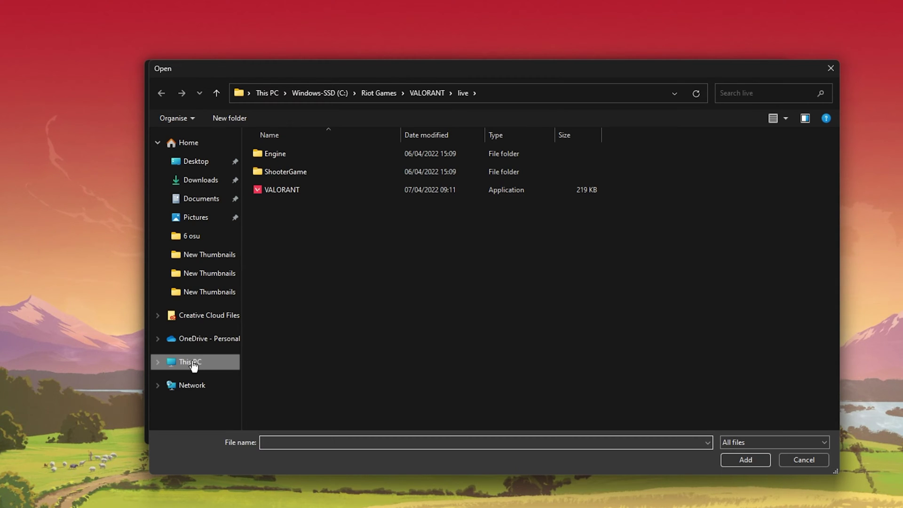
left_click(170, 362)
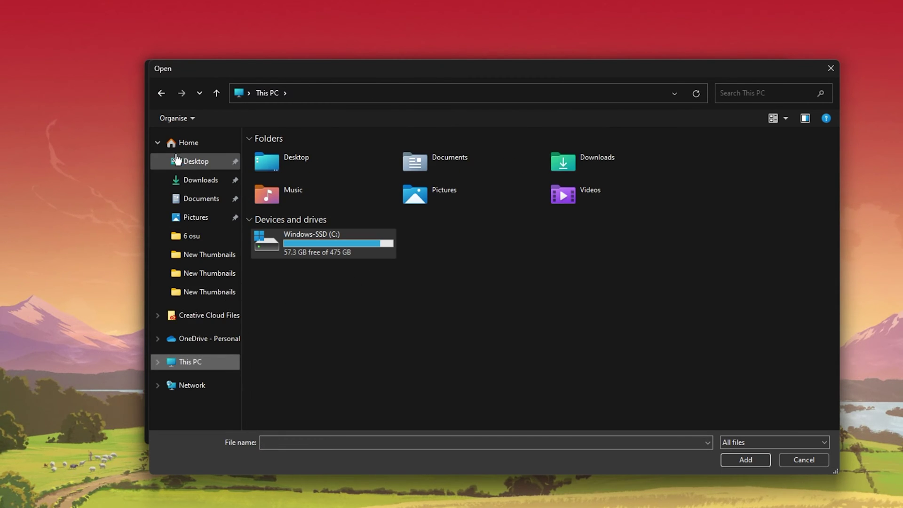
left_click(157, 143)
double_click(310, 245)
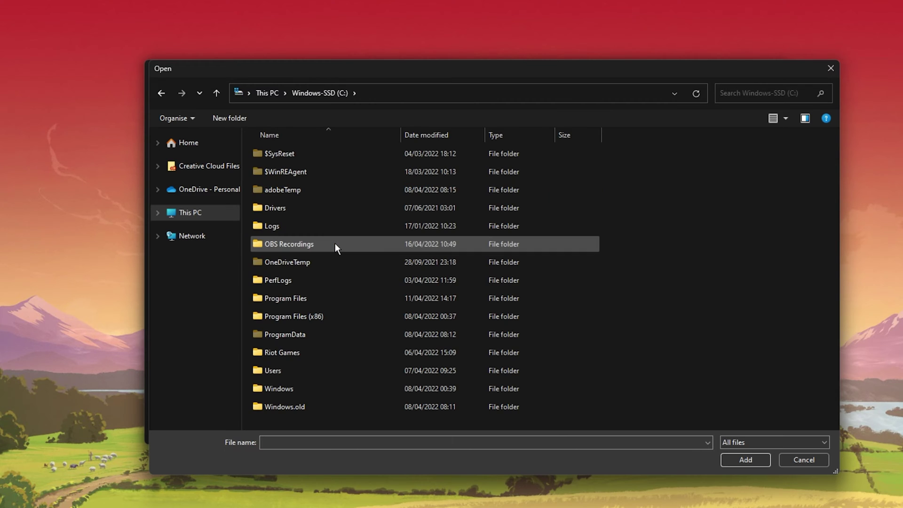
double_click(347, 315)
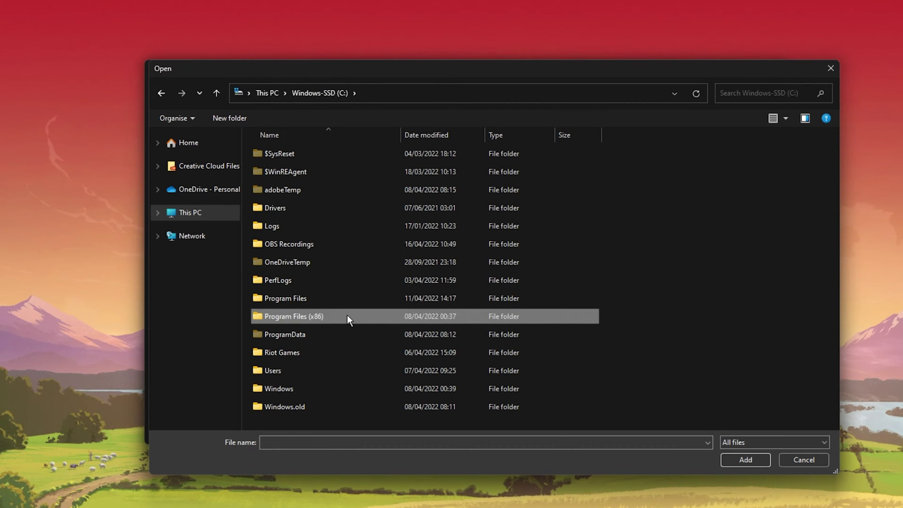
- Add the TalesOfWild application from Steam\steamapps\common\LostMaze to the apps with custom graphics options
scroll(348, 315, "down", 4)
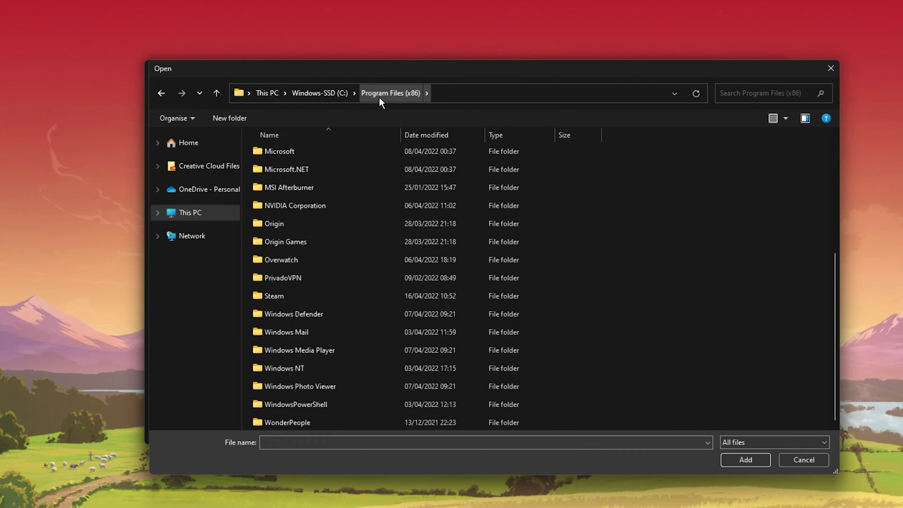
double_click(321, 291)
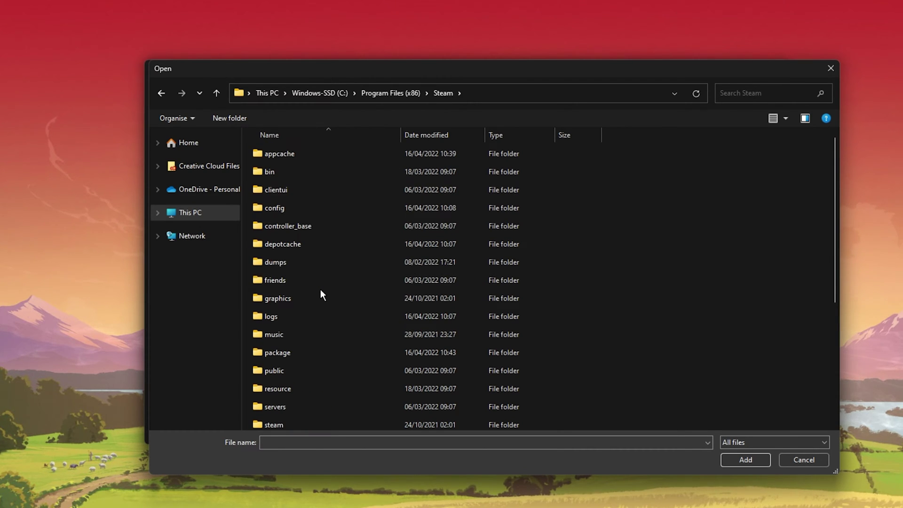
scroll(320, 289, "down", 1)
double_click(299, 403)
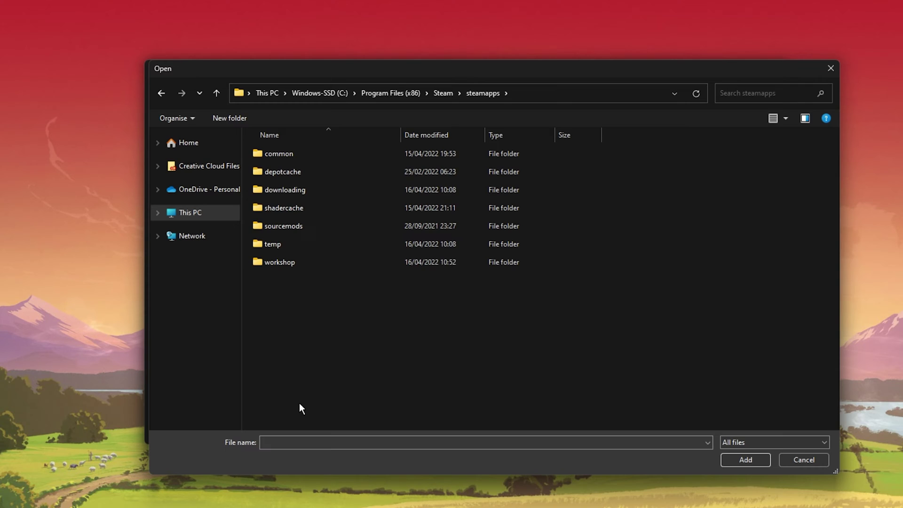
double_click(307, 159)
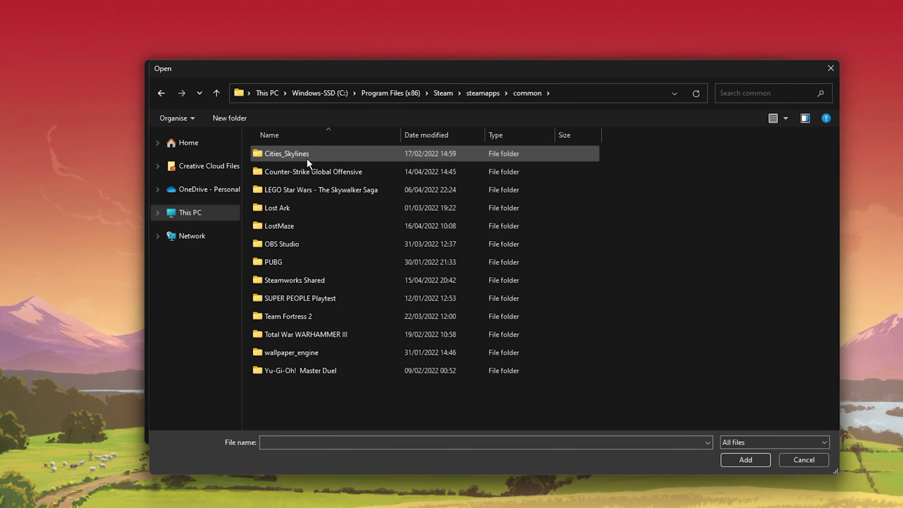
double_click(295, 223)
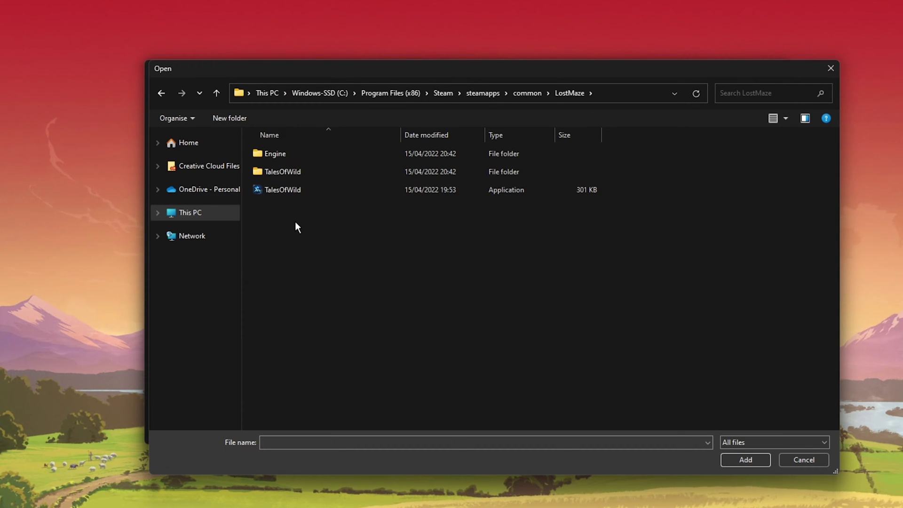
left_click(295, 191)
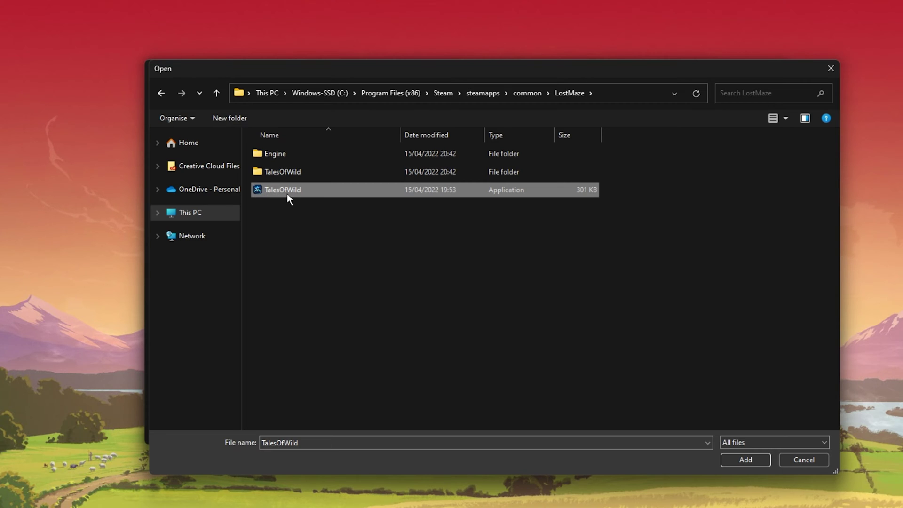
left_click(727, 461)
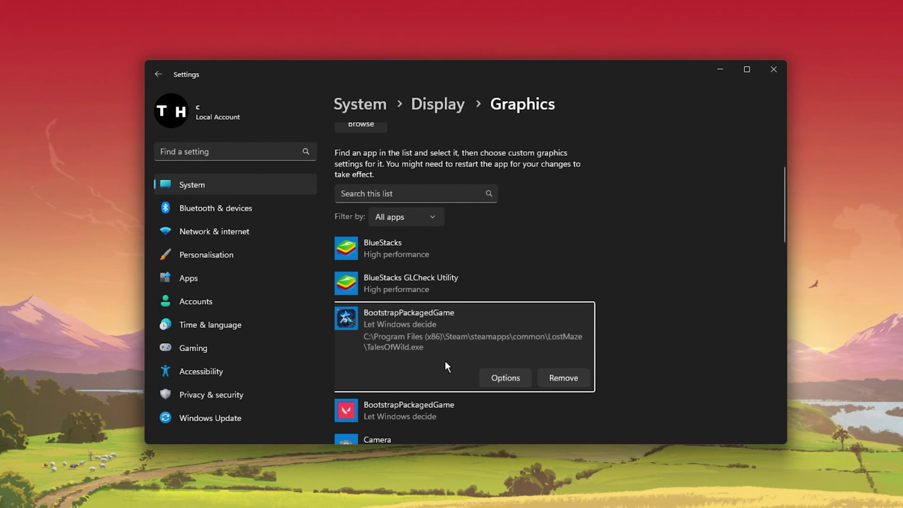
- Set the graphics preference of the added TalesOfWild.exe entry to High performance and save it
left_click(493, 378)
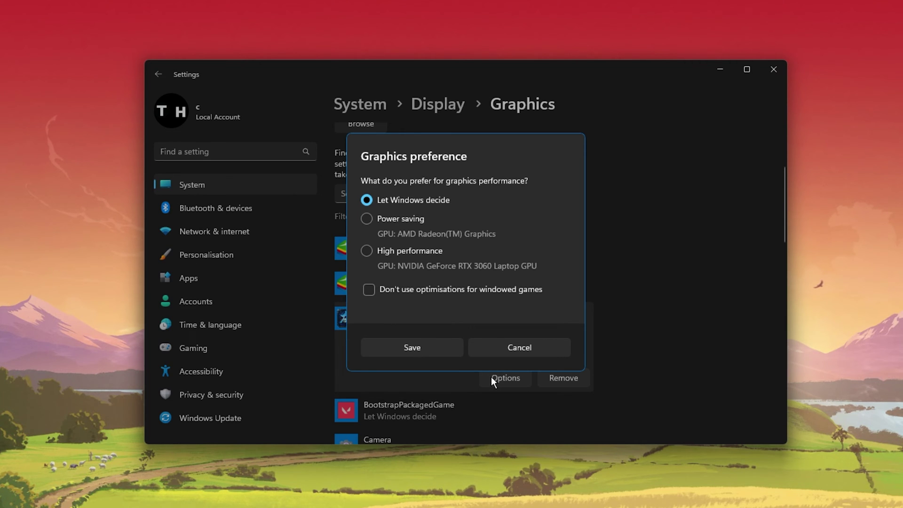
left_click(366, 252)
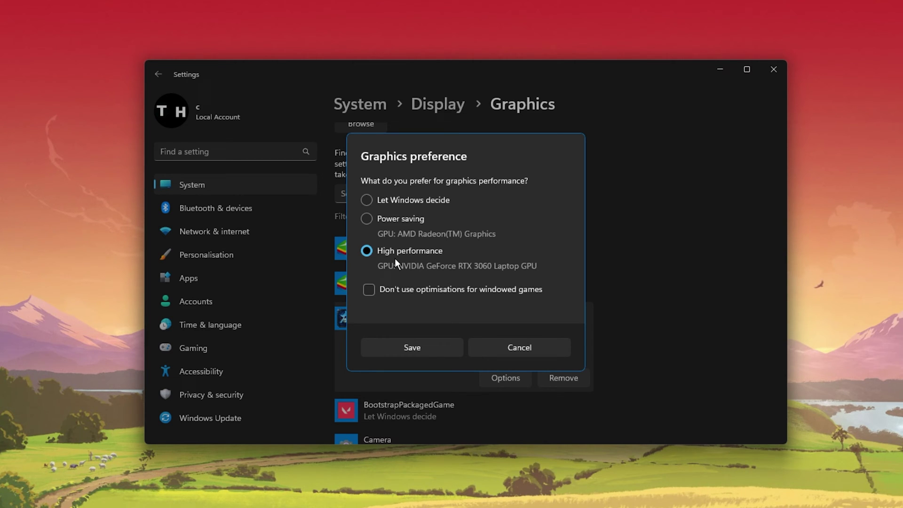
left_click(390, 350)
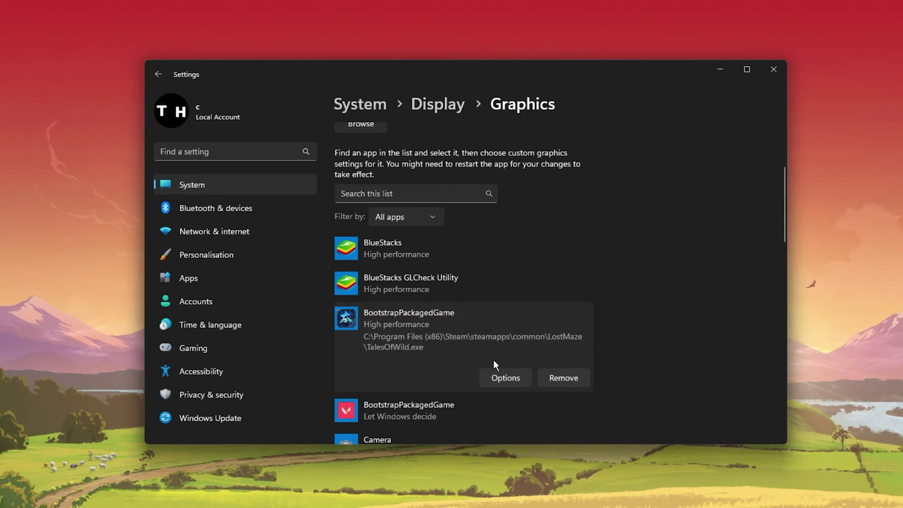
- Check Windows Update for available updates and search the settings for "update"
left_click(206, 419)
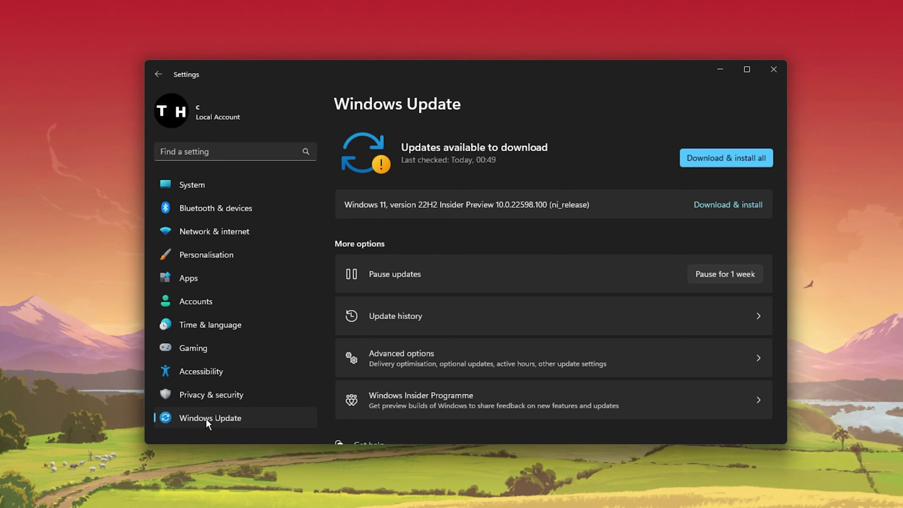
left_click(210, 150)
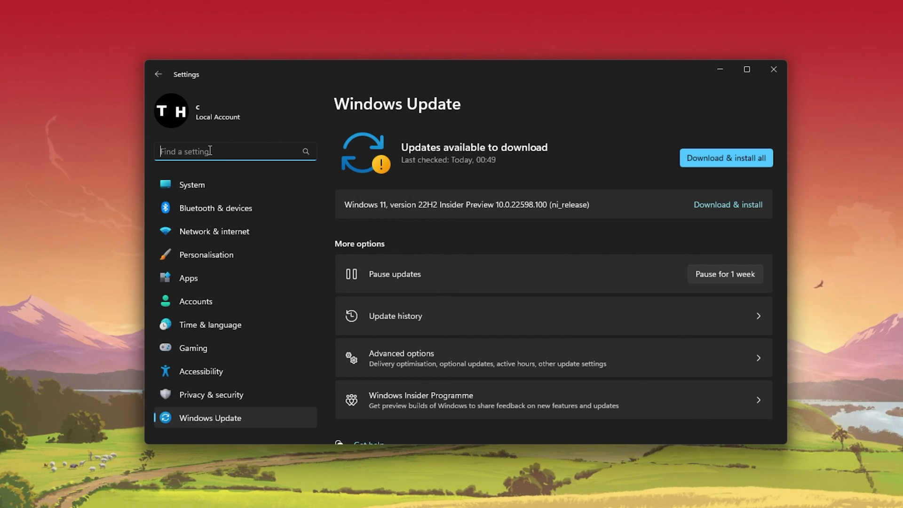
type("update")
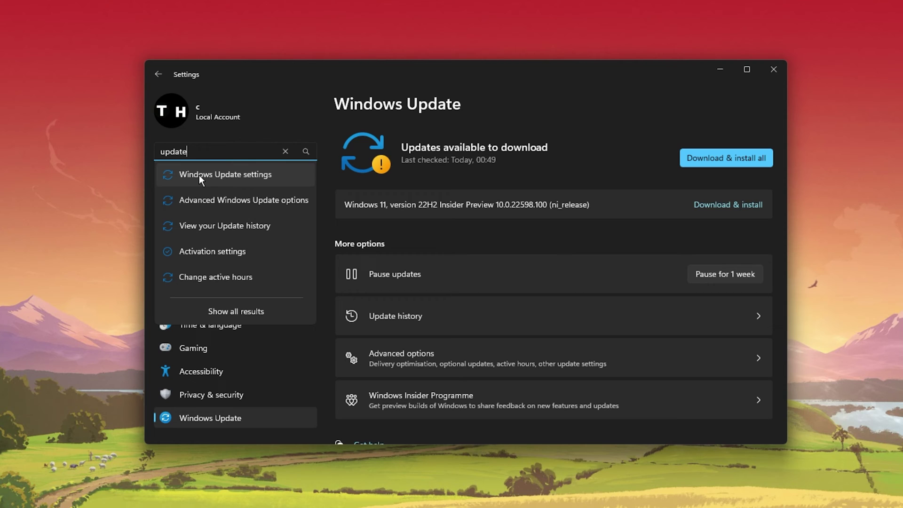
left_click(582, 105)
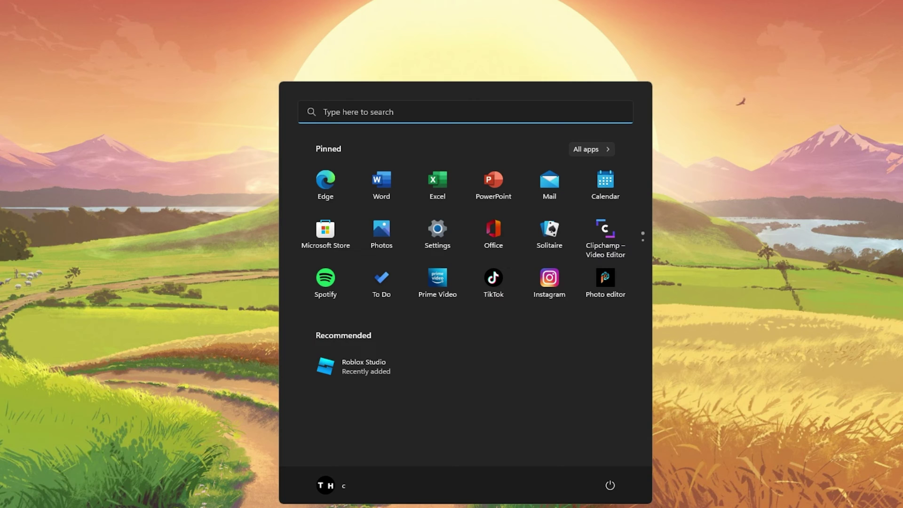
- Search Windows for "amd" to locate AMD Radeon Software, and clear the search text
type("amd")
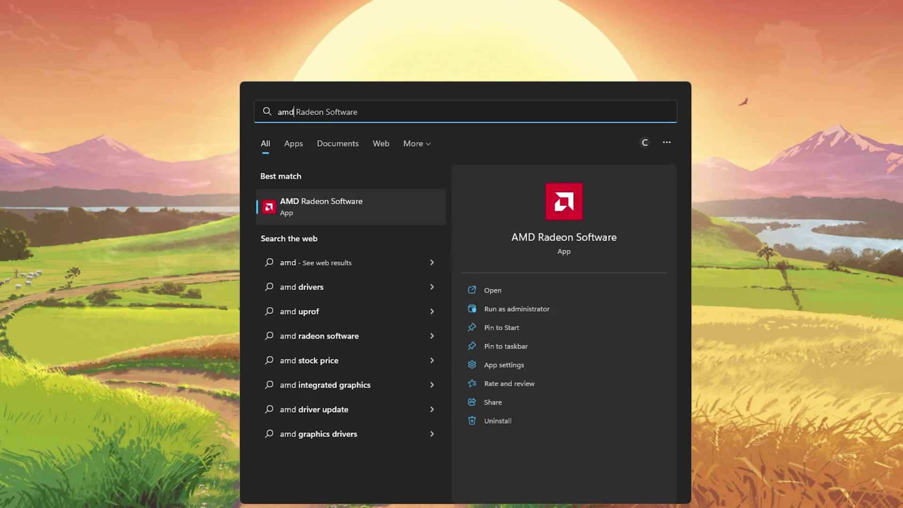
key("BackSpace")
key("BackSpace")
key("BackSpace")
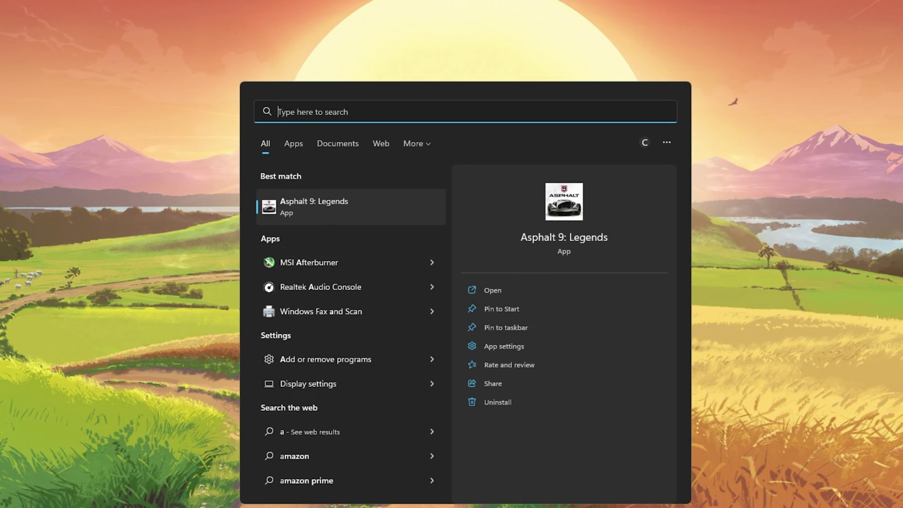
- Open GeForce Experience, check the available Game Ready driver 512.15 and collapse its details
type("gef")
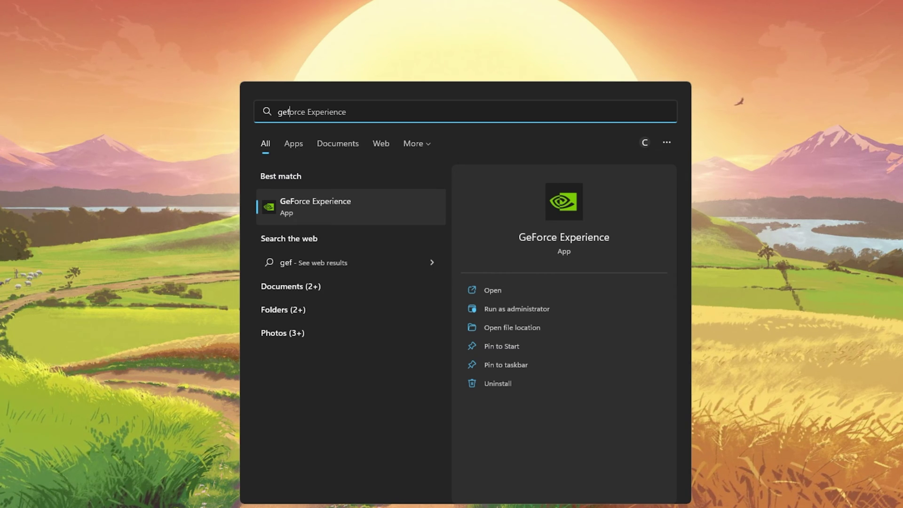
key("Return")
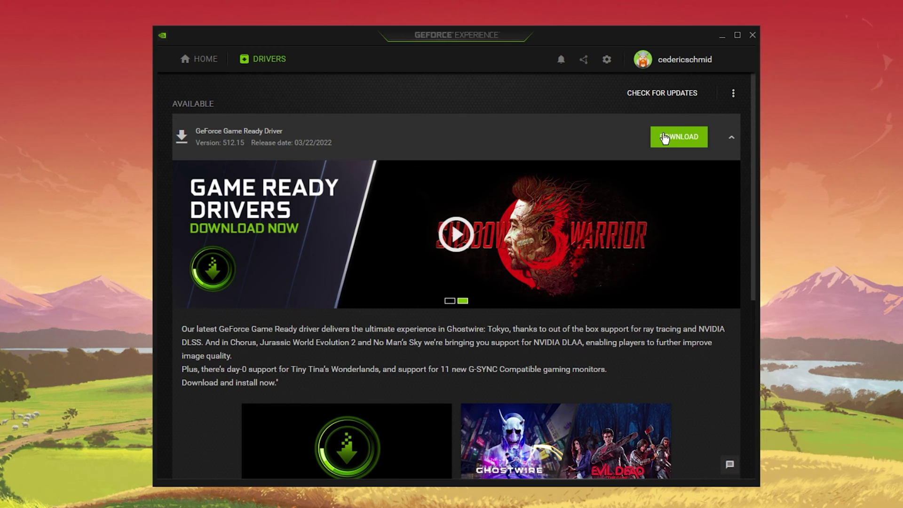
left_click(731, 138)
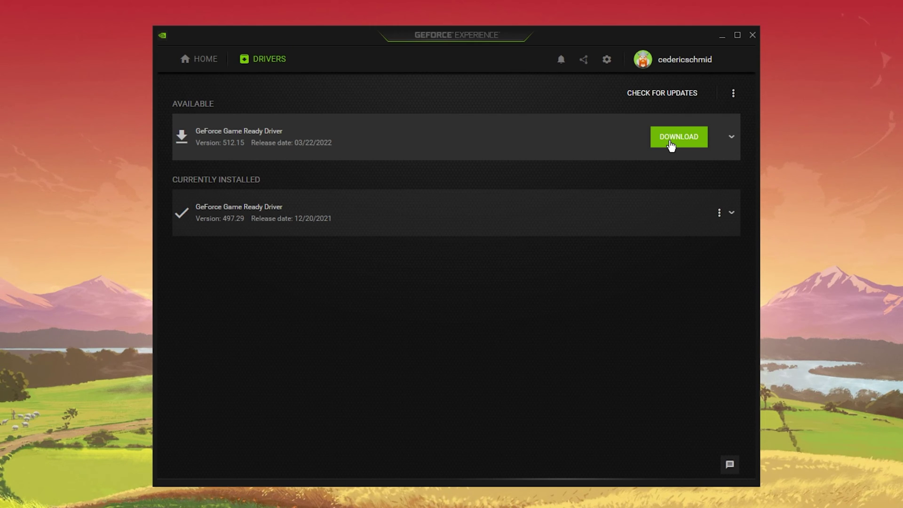
- Open the GeForce Experience general settings and examine the options such as In-Game Overlay and Image Scaling
left_click(606, 60)
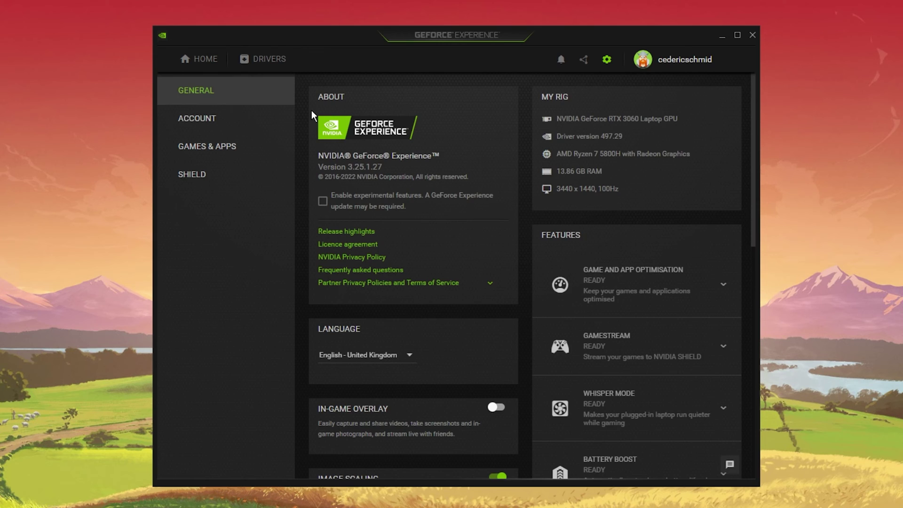
scroll(311, 111, "down", 5)
scroll(311, 112, "down", 1)
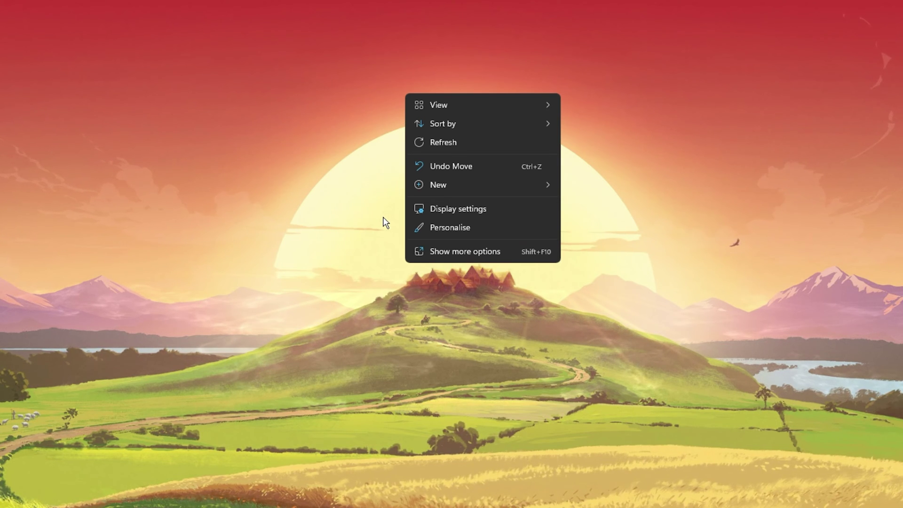
- Open the NVIDIA Control Panel from the desktop and go to the program-specific 3D settings of the game
left_click(482, 253)
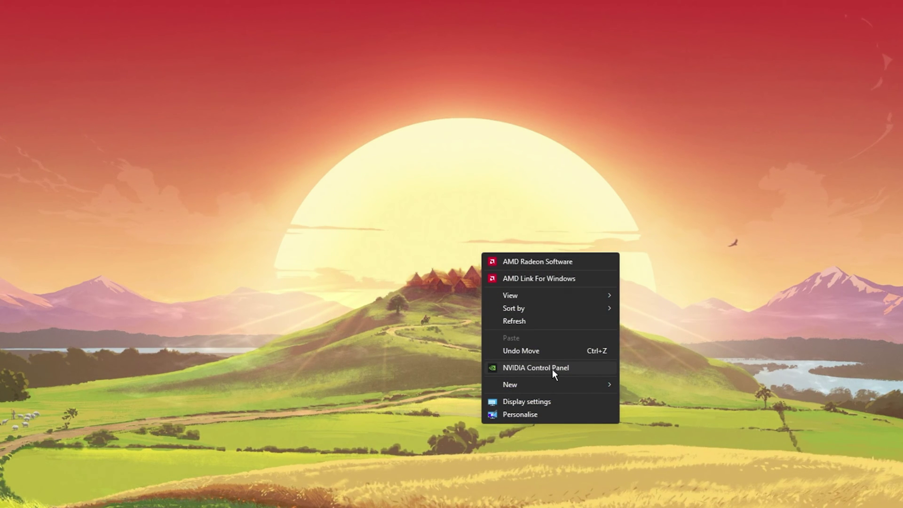
left_click(574, 368)
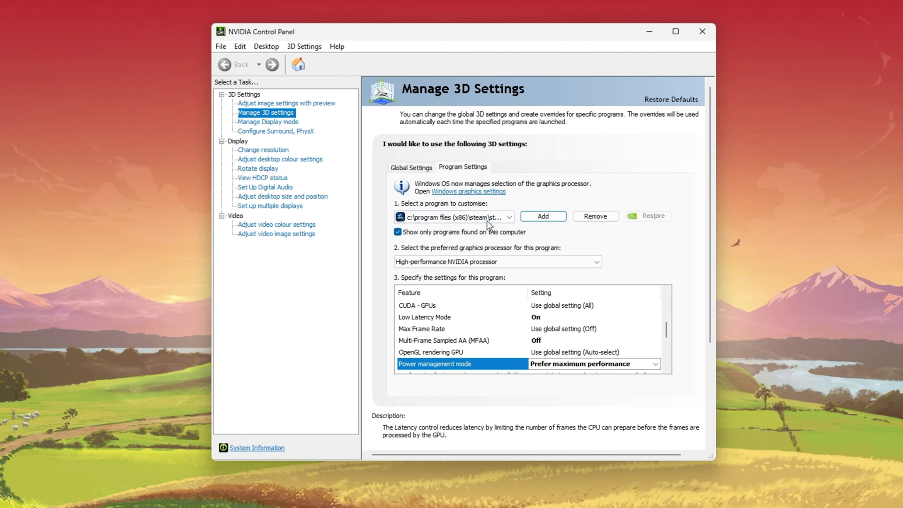
- Locate TalesOfWild among the recently used programs that can be added for customised 3D settings, and cancel adding it
left_click(537, 219)
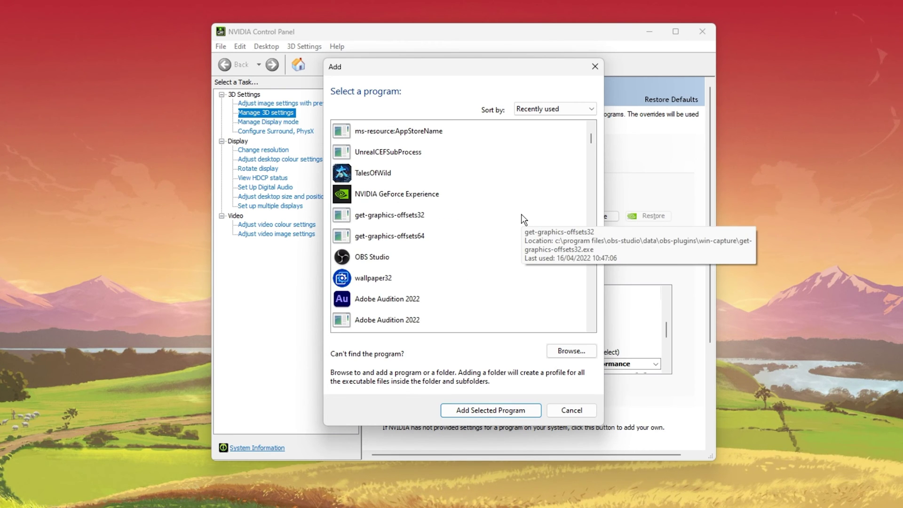
left_click(596, 67)
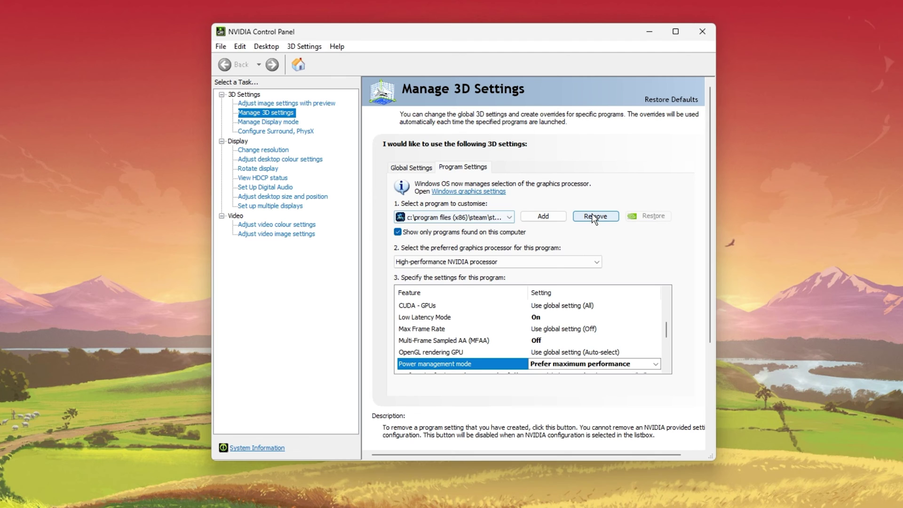
left_click(555, 217)
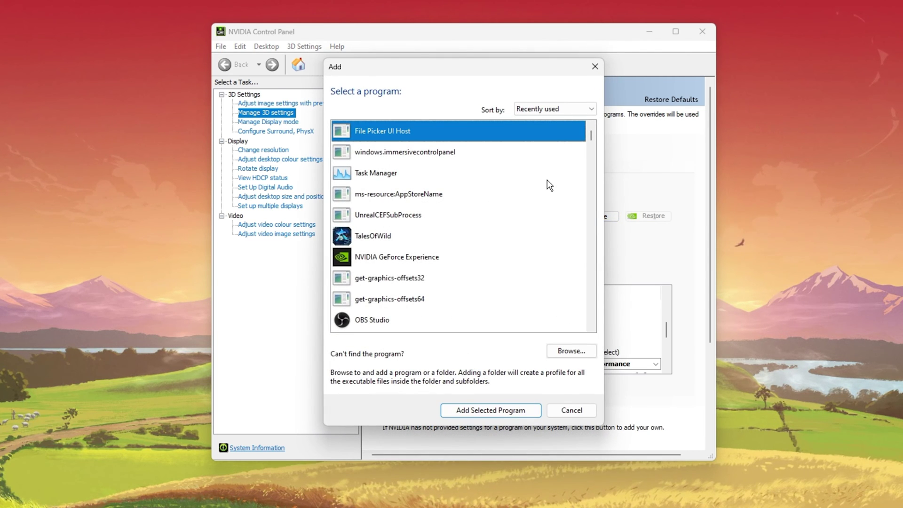
left_click(547, 110)
left_click(546, 111)
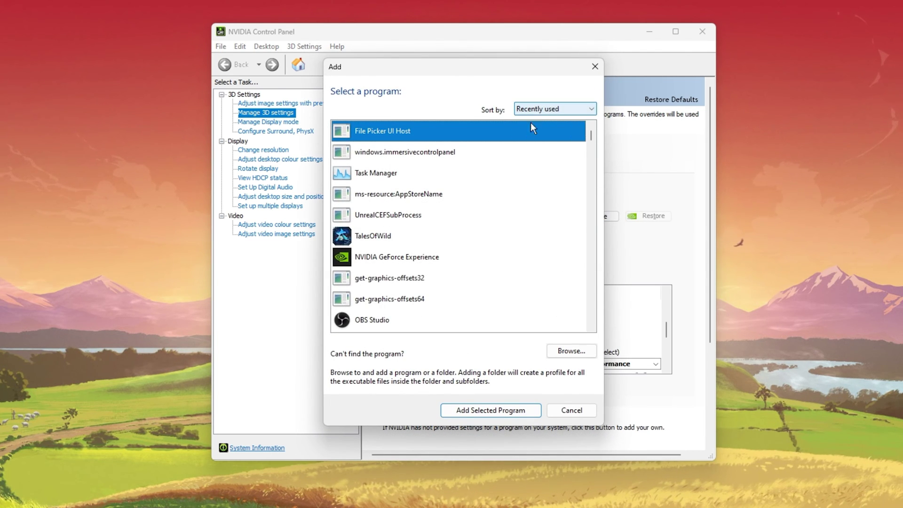
left_click(364, 239)
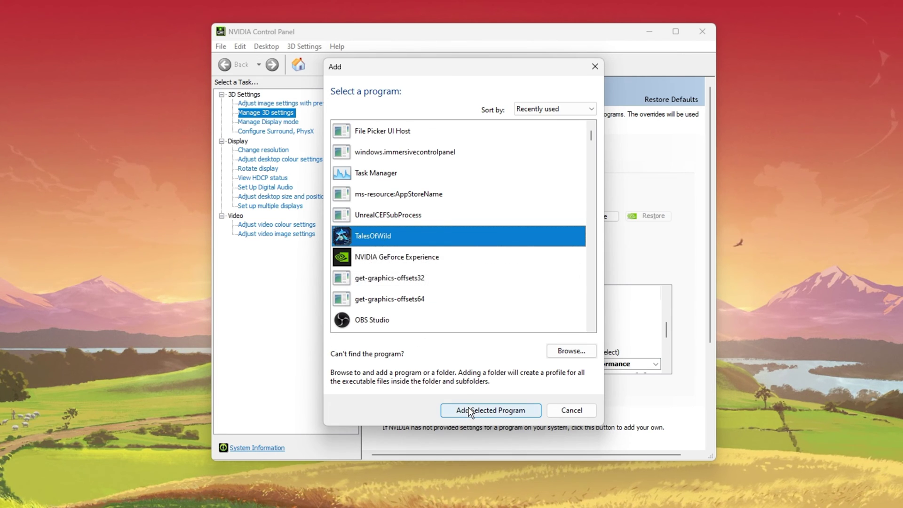
left_click(565, 410)
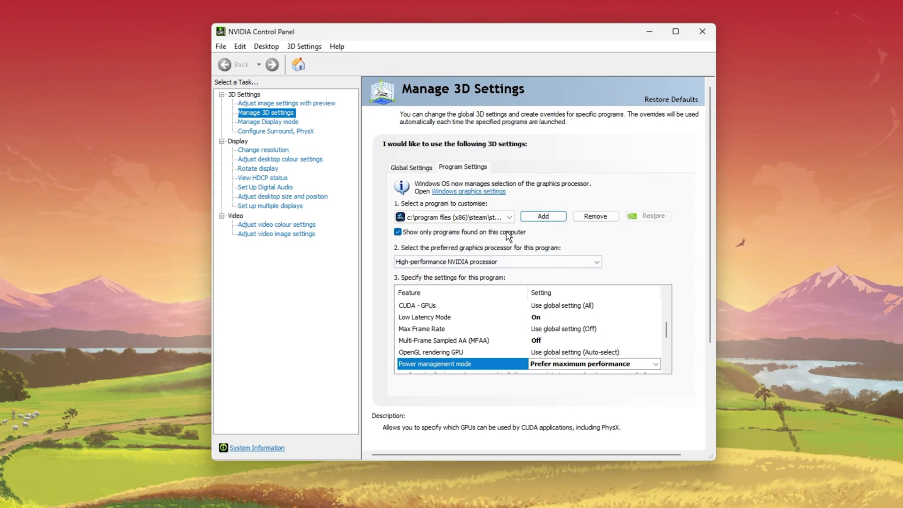
- Examine the sharpening control of Image Scaling and the available Anisotropic filtering options in the game's 3D settings
left_click_drag(665, 331, 670, 296)
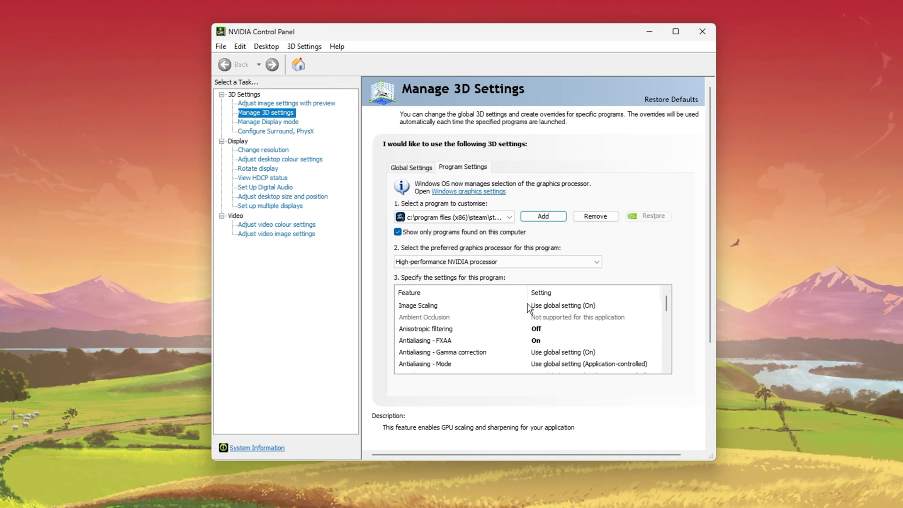
left_click(554, 308)
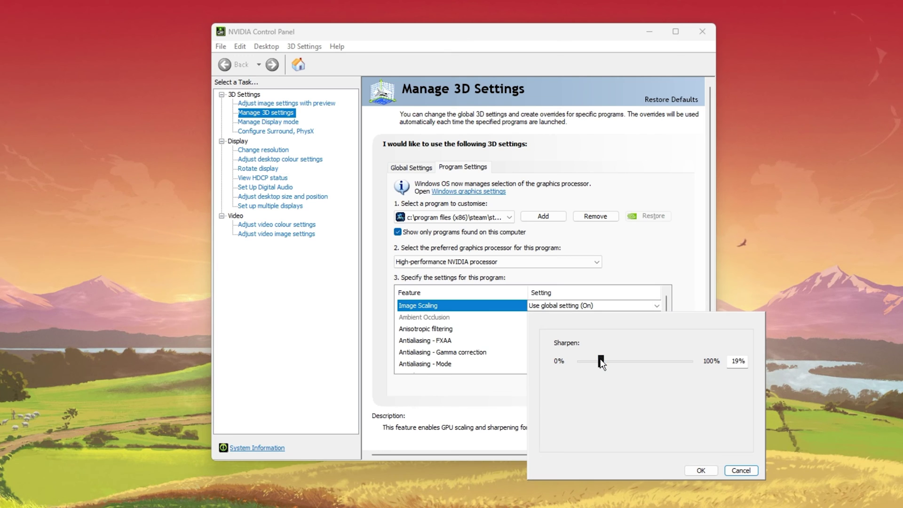
left_click(640, 262)
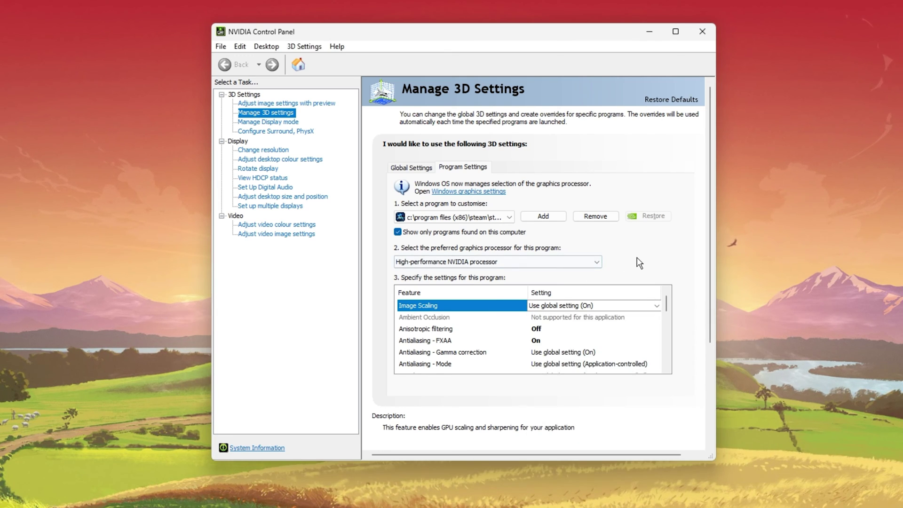
left_click(544, 331)
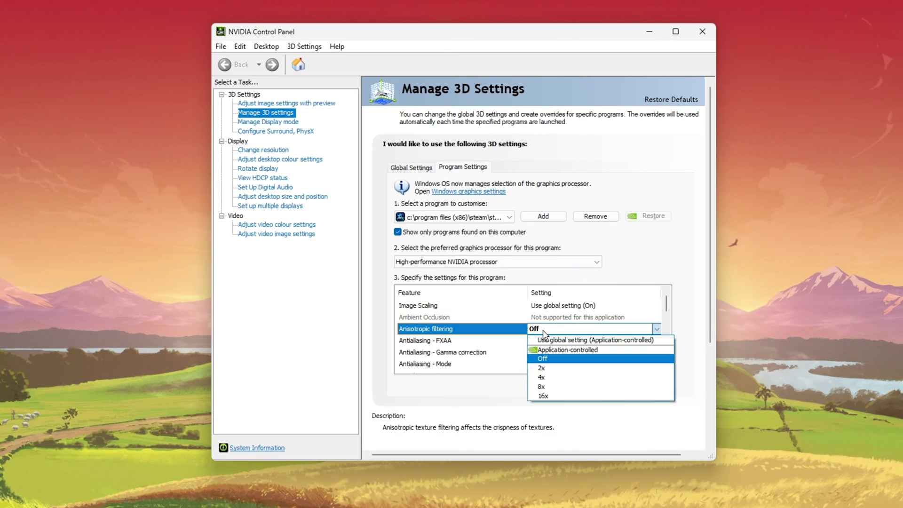
left_click(636, 254)
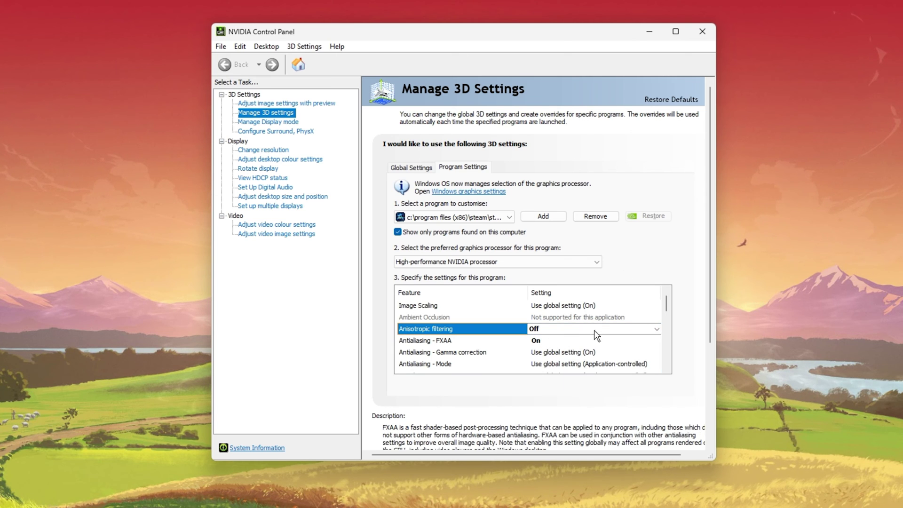
- Examine the available options for Low Latency Mode and Multi-Frame Sampled AA (MFAA) in the game's 3D settings
left_click_drag(666, 306, 667, 329)
left_click(549, 331)
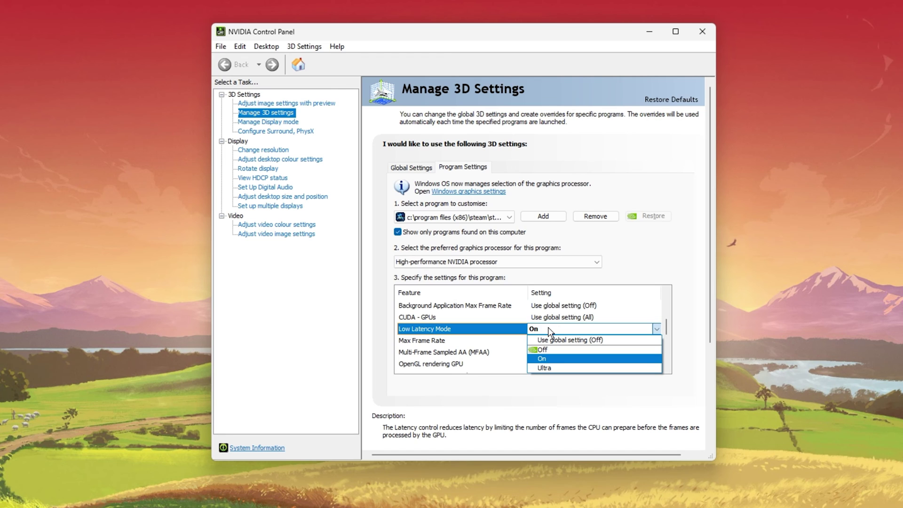
left_click(550, 330)
left_click(584, 354)
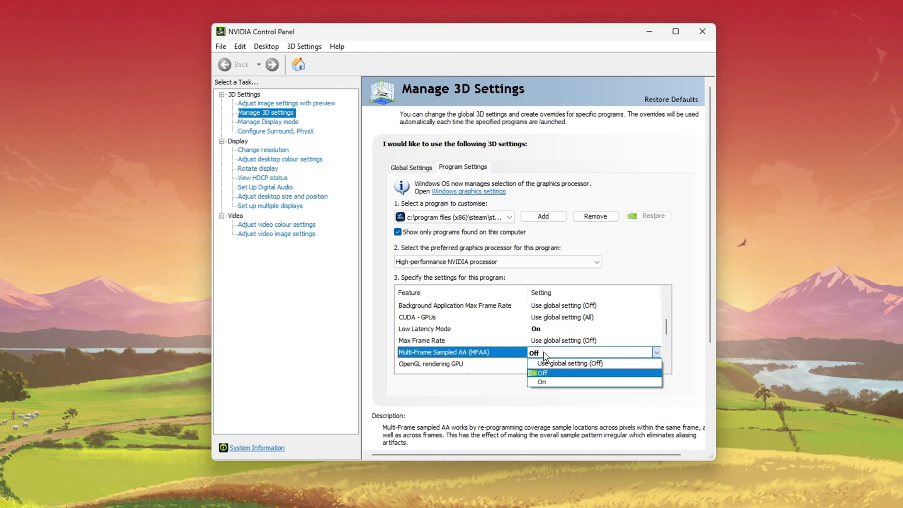
left_click(588, 357)
- Set the game's Power management mode to Prefer maximum performance
left_click_drag(667, 329, 667, 344)
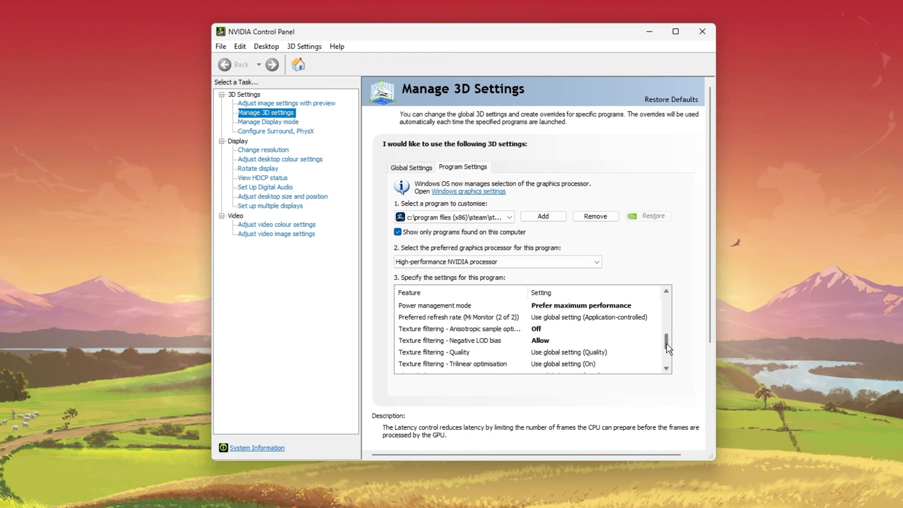
left_click(563, 306)
left_click(563, 307)
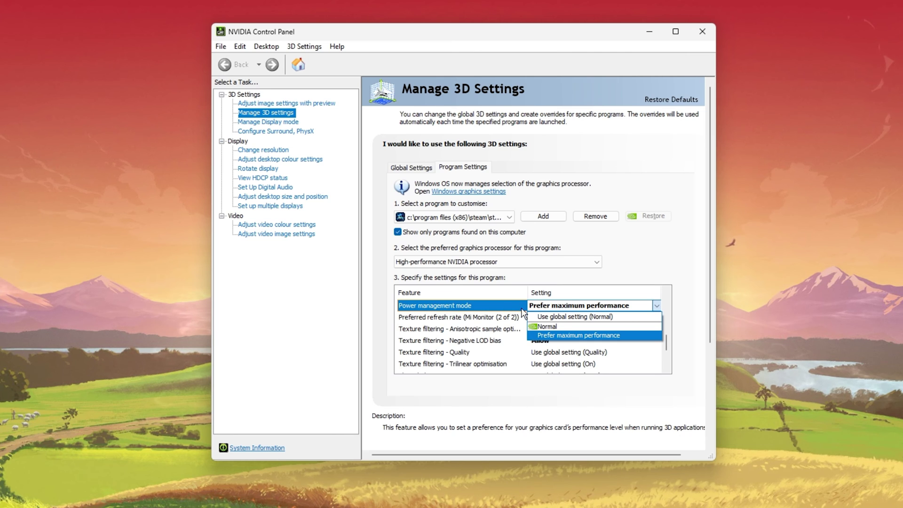
left_click(546, 335)
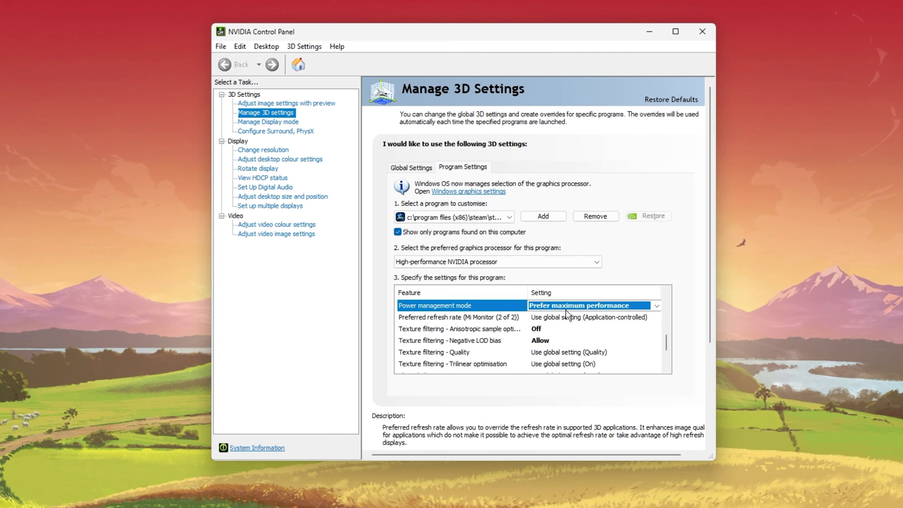